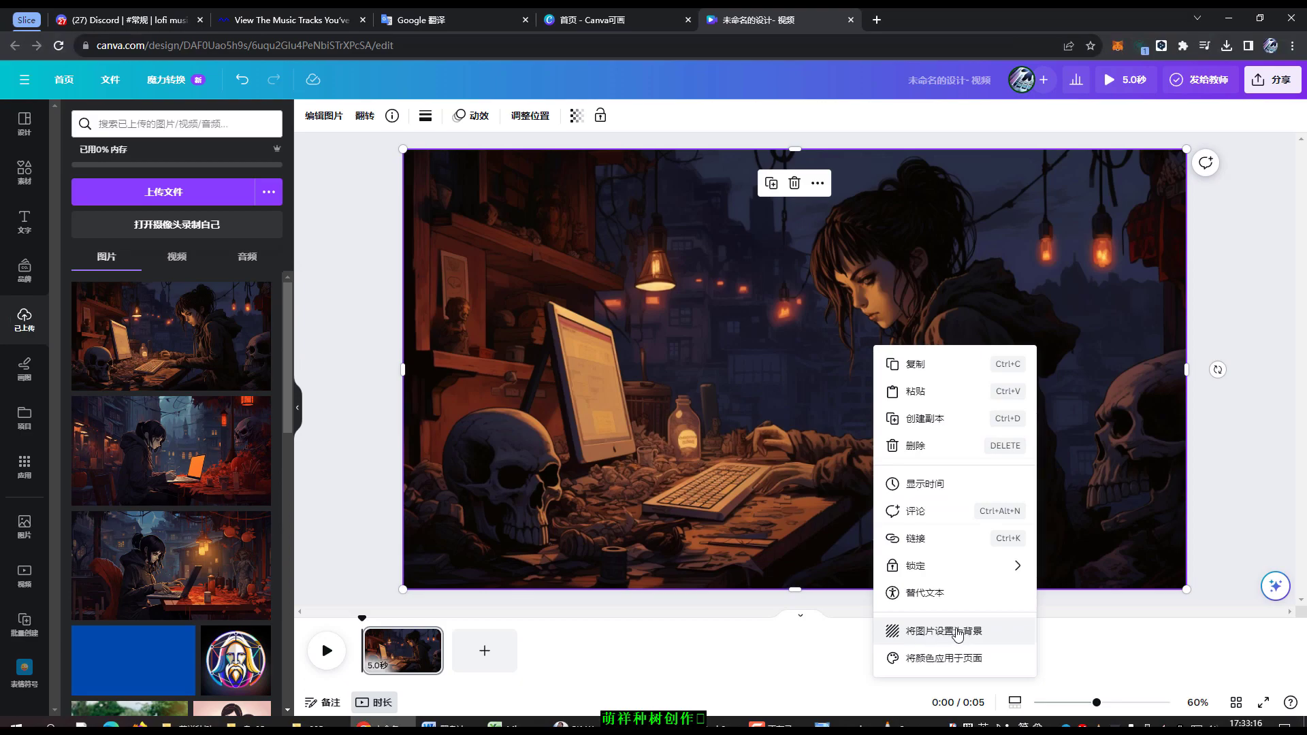
Set the image as the page background and list all graphics matching the element search "raining".
left_click(959, 633)
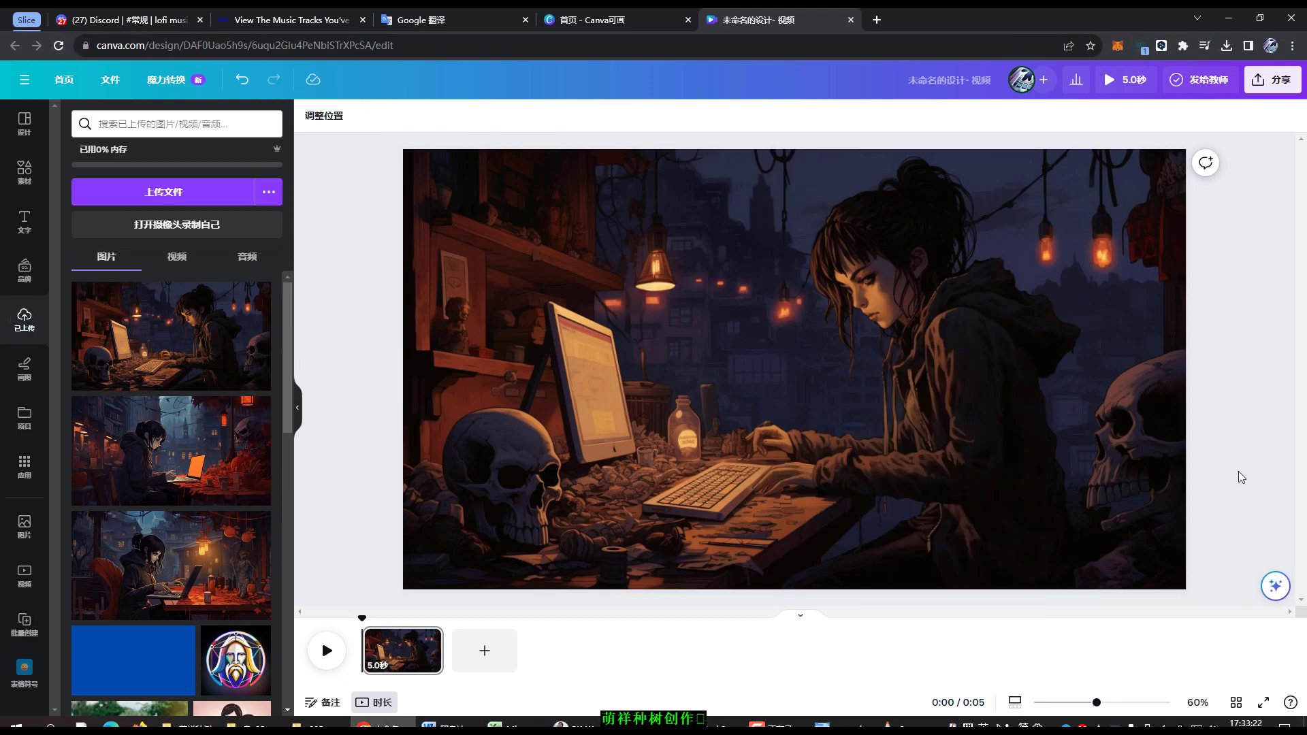
left_click(25, 172)
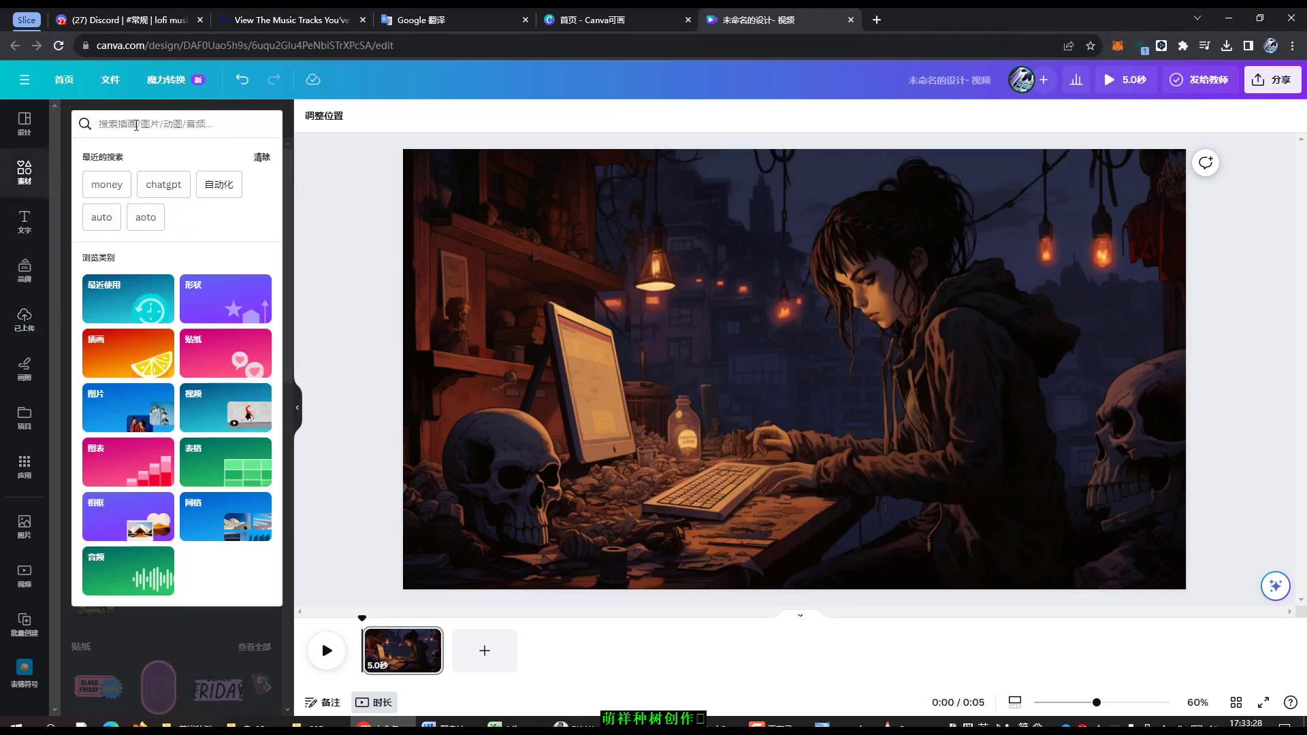
type("rain")
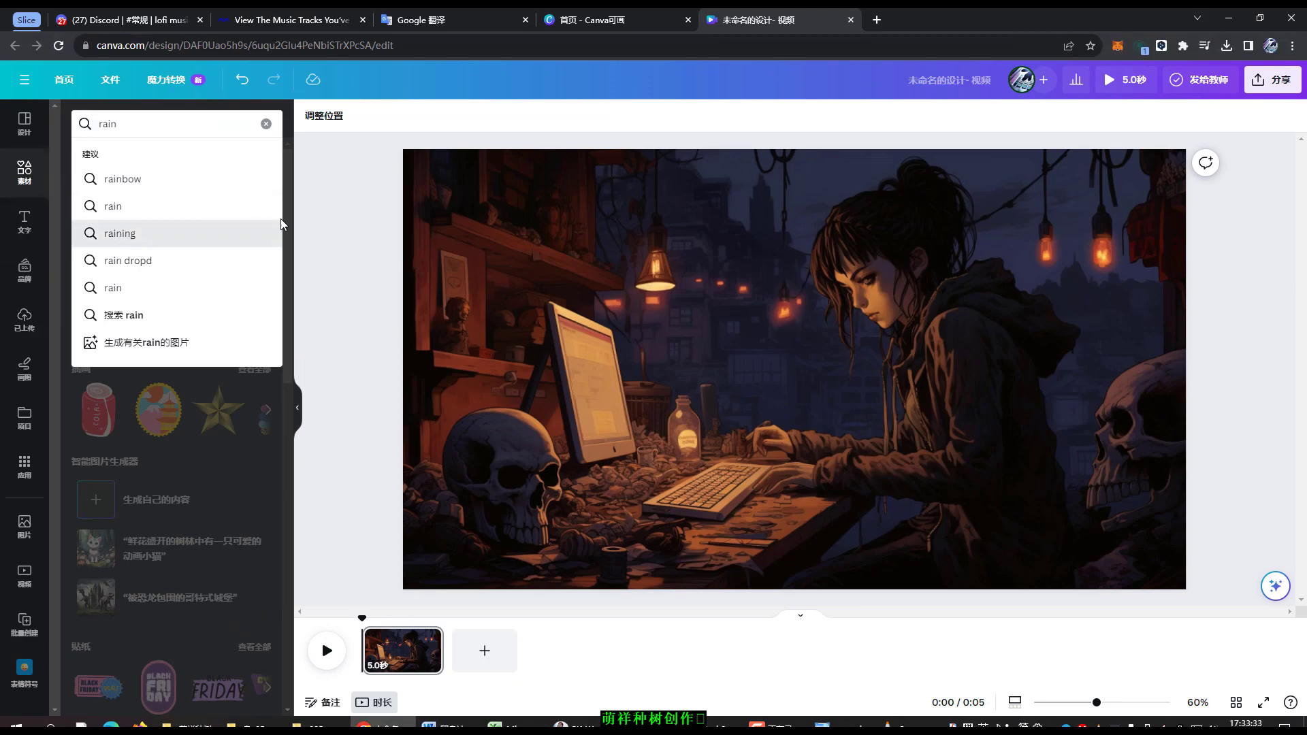
left_click(120, 232)
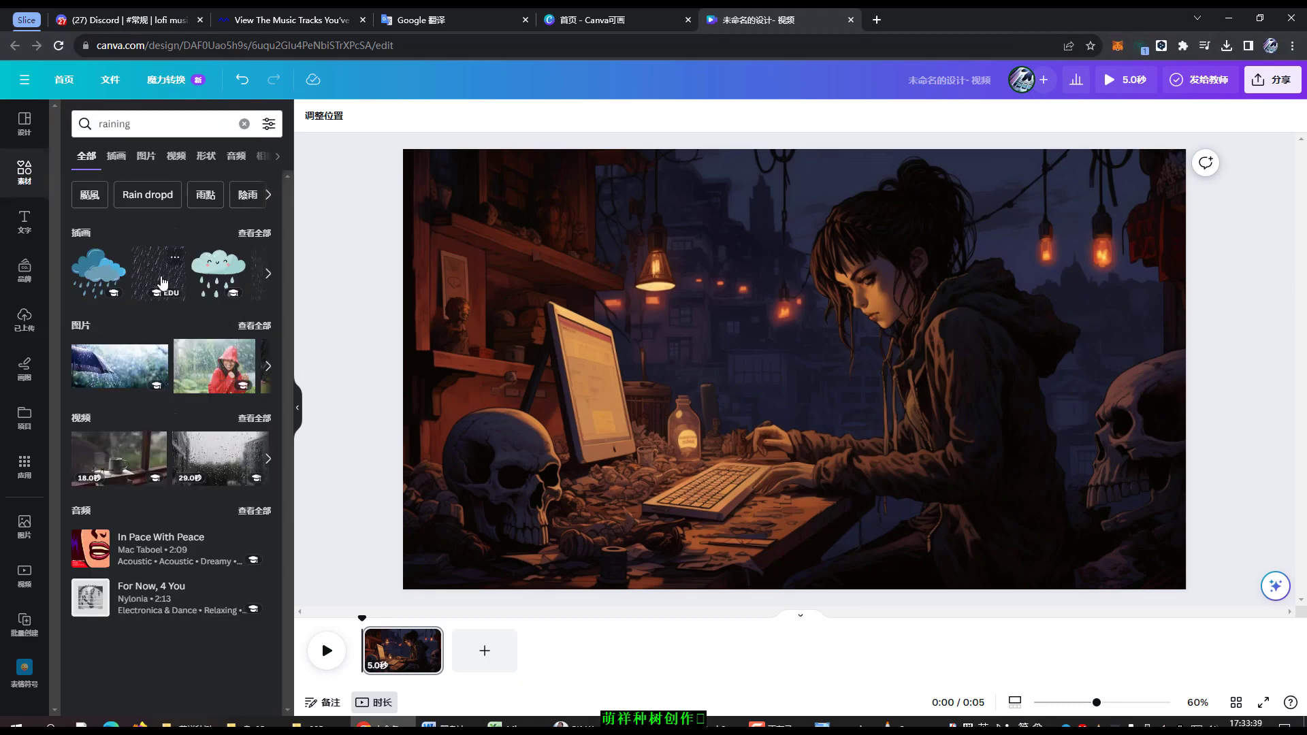
left_click(255, 233)
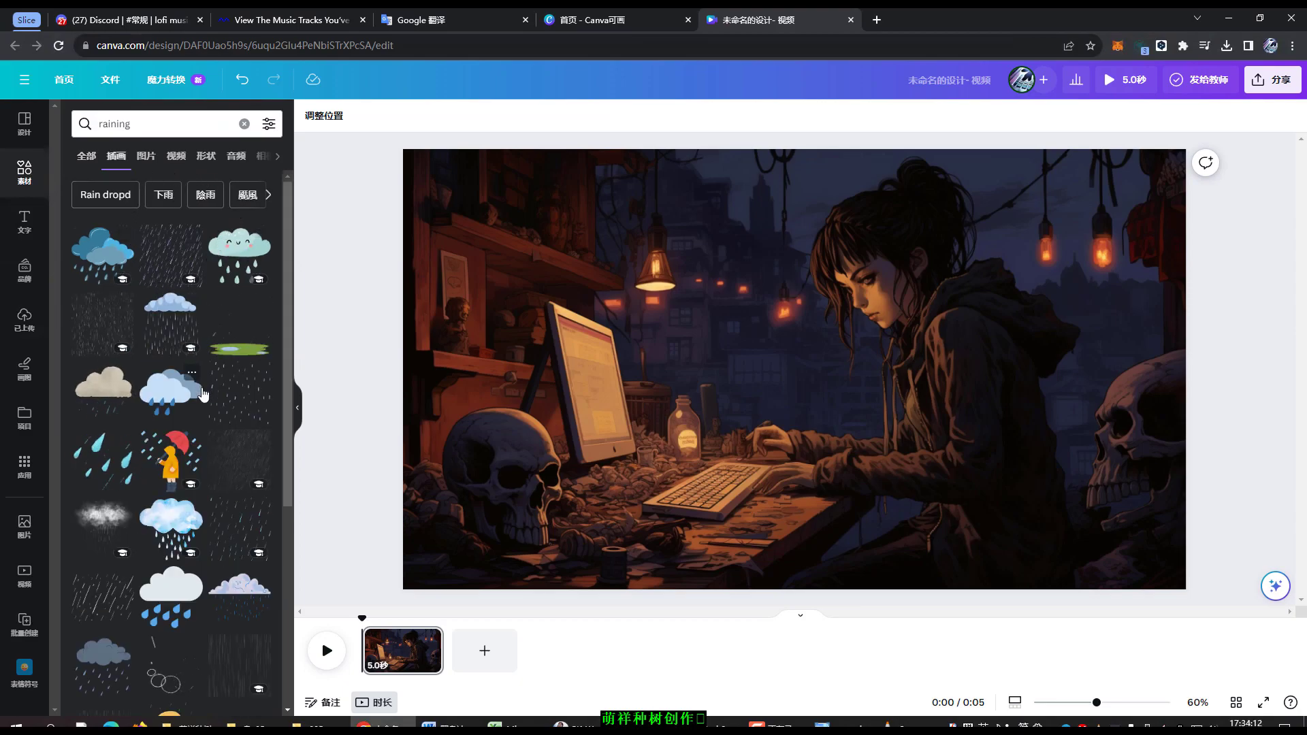
Add the animated raindrops-over-green-puddle graphic and enlarge it to the canvas width so the puddle falls below the picture.
scroll(202, 393, "down", 5)
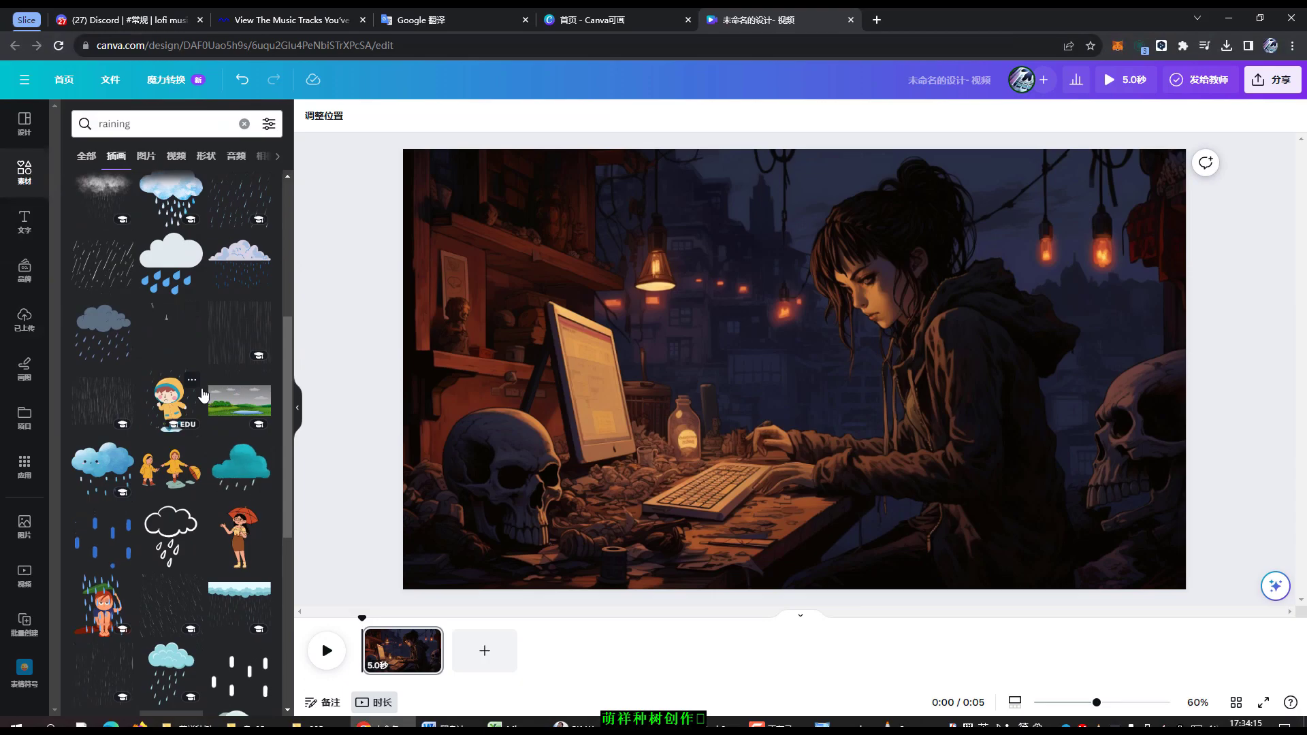
scroll(203, 394, "up", 5)
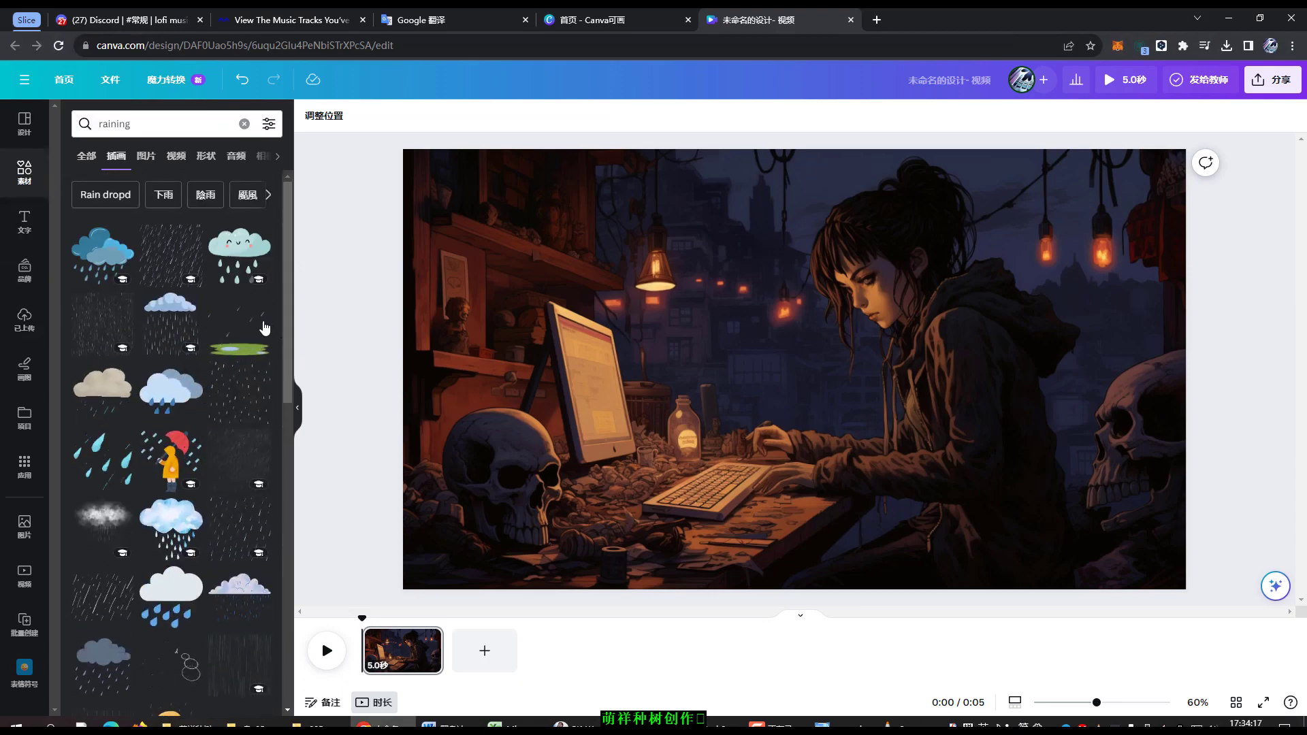
left_click(238, 320)
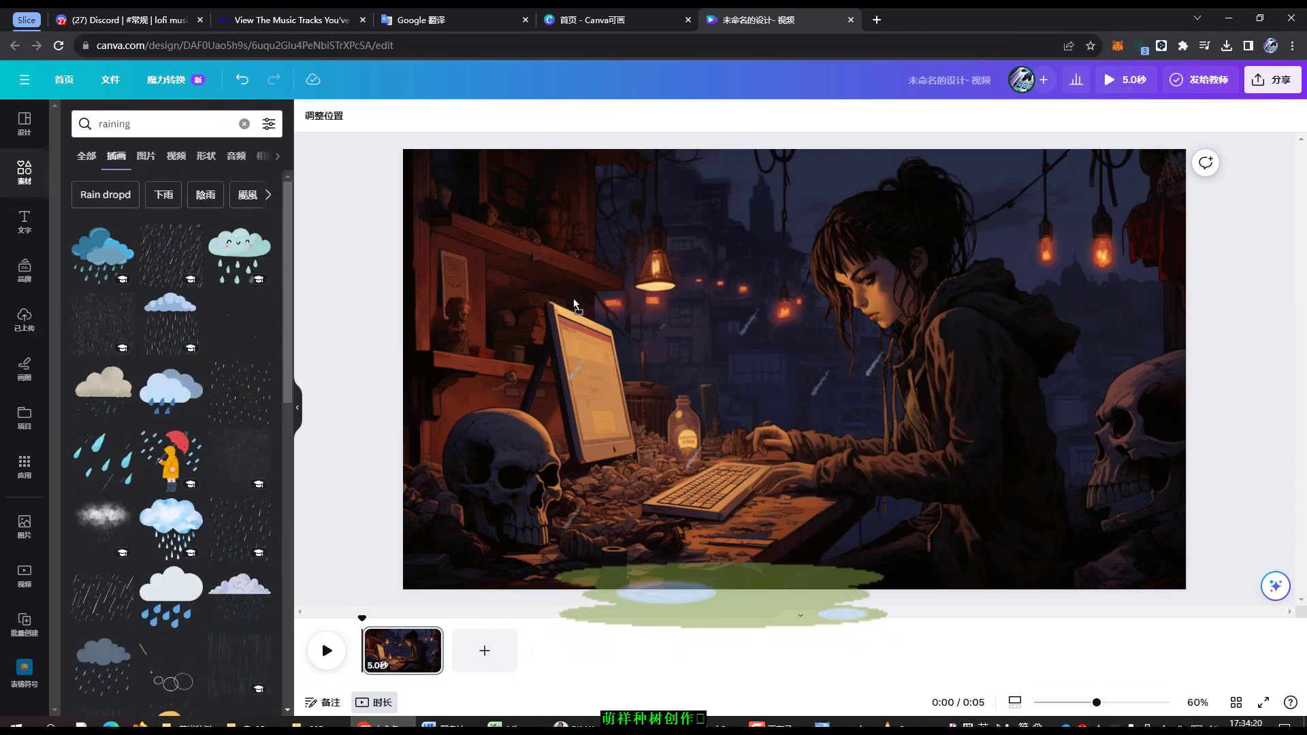
left_click_drag(911, 263, 791, 266)
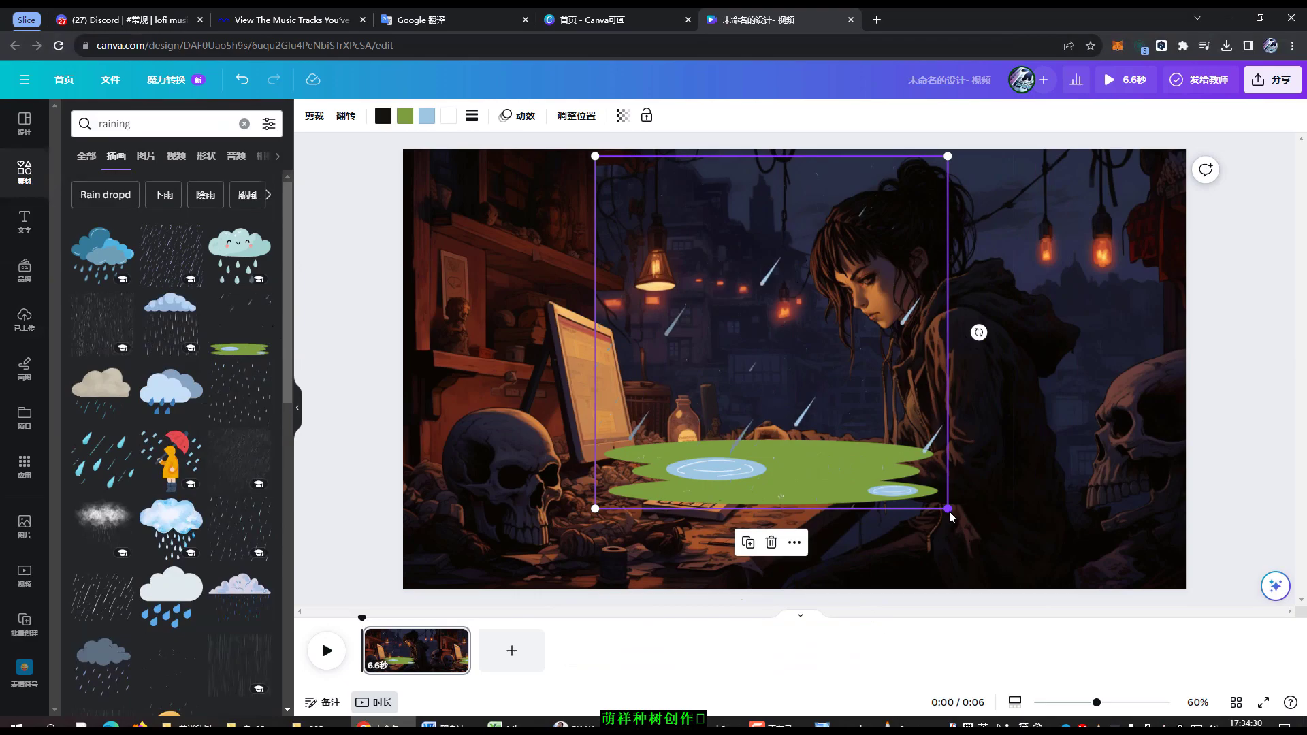
left_click_drag(948, 508, 1181, 619)
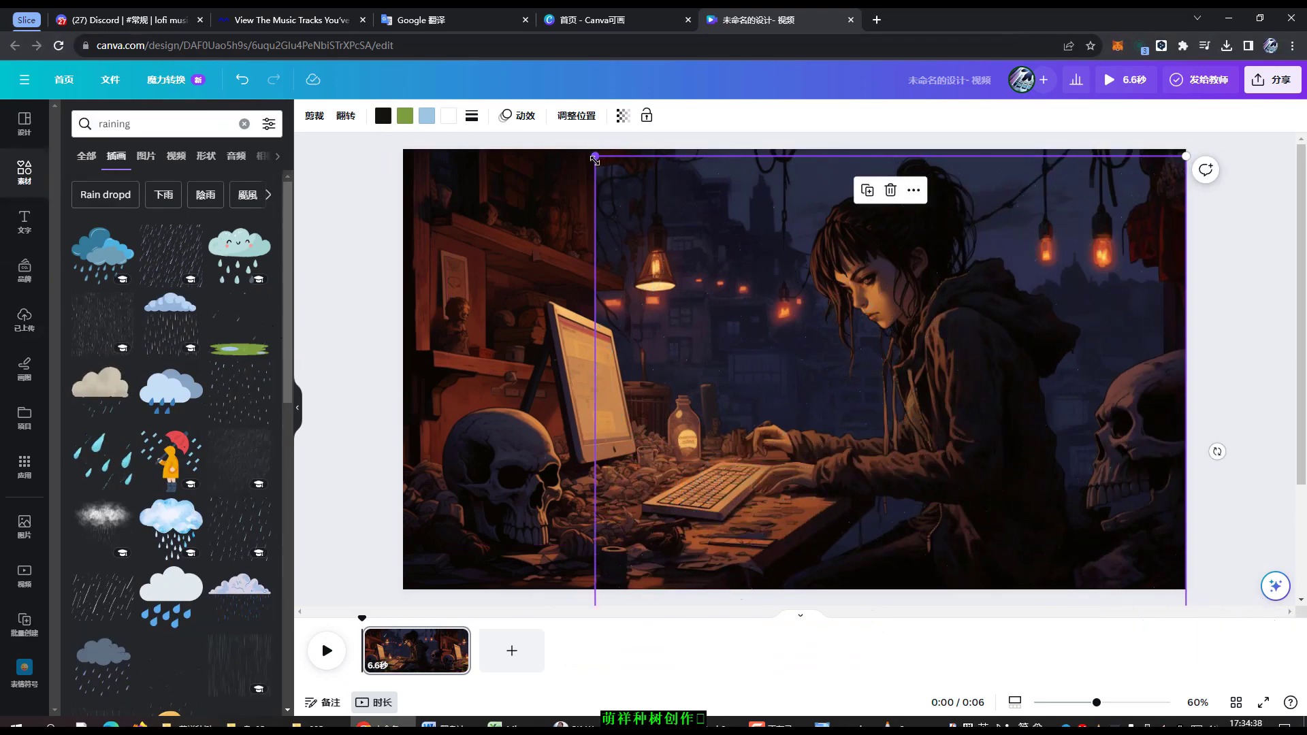
left_click_drag(595, 156, 284, 125)
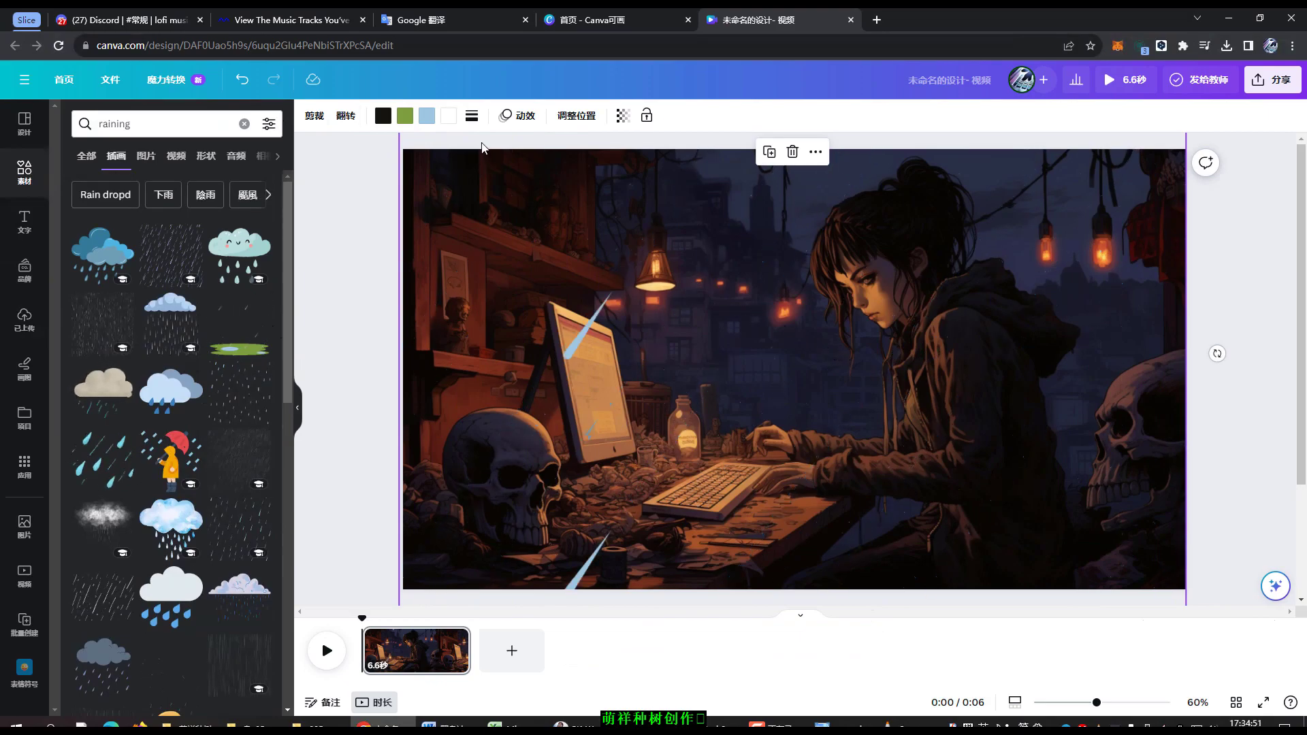
Set the rain graphic's transparency to 17 and deselect it.
left_click(623, 118)
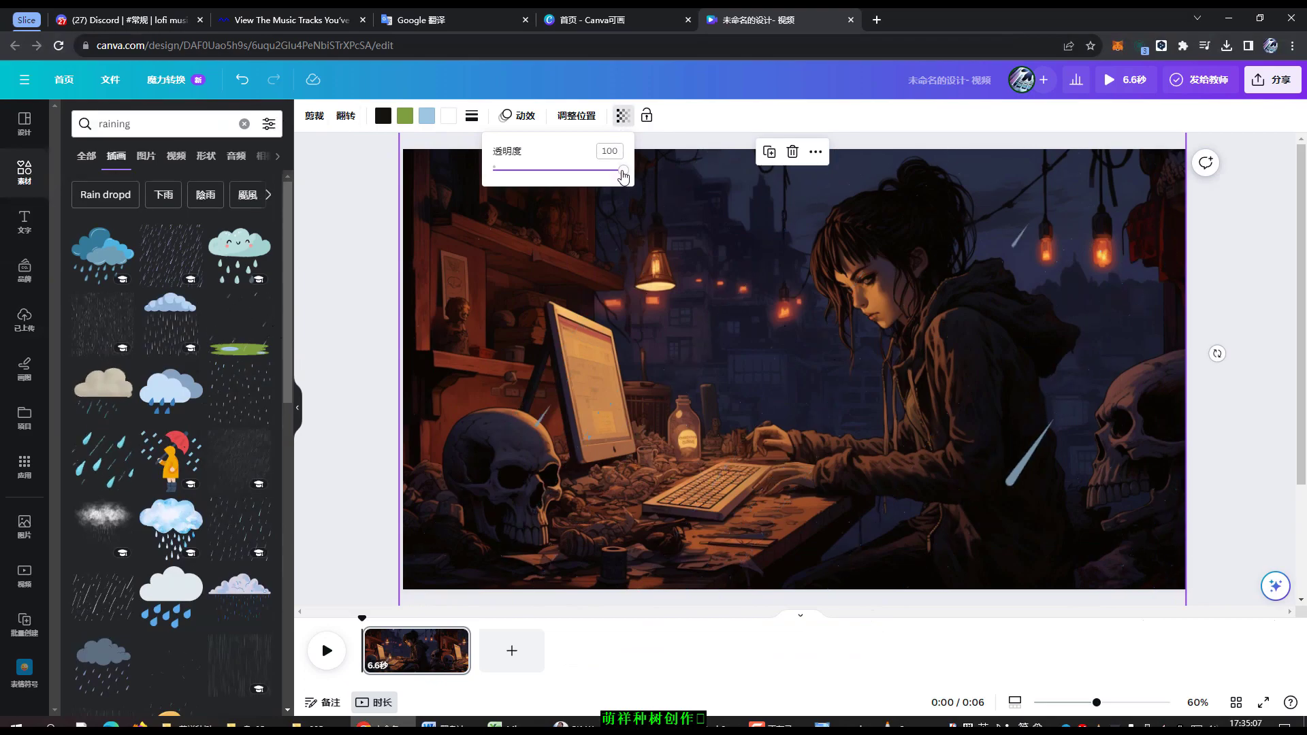
left_click_drag(622, 170, 516, 172)
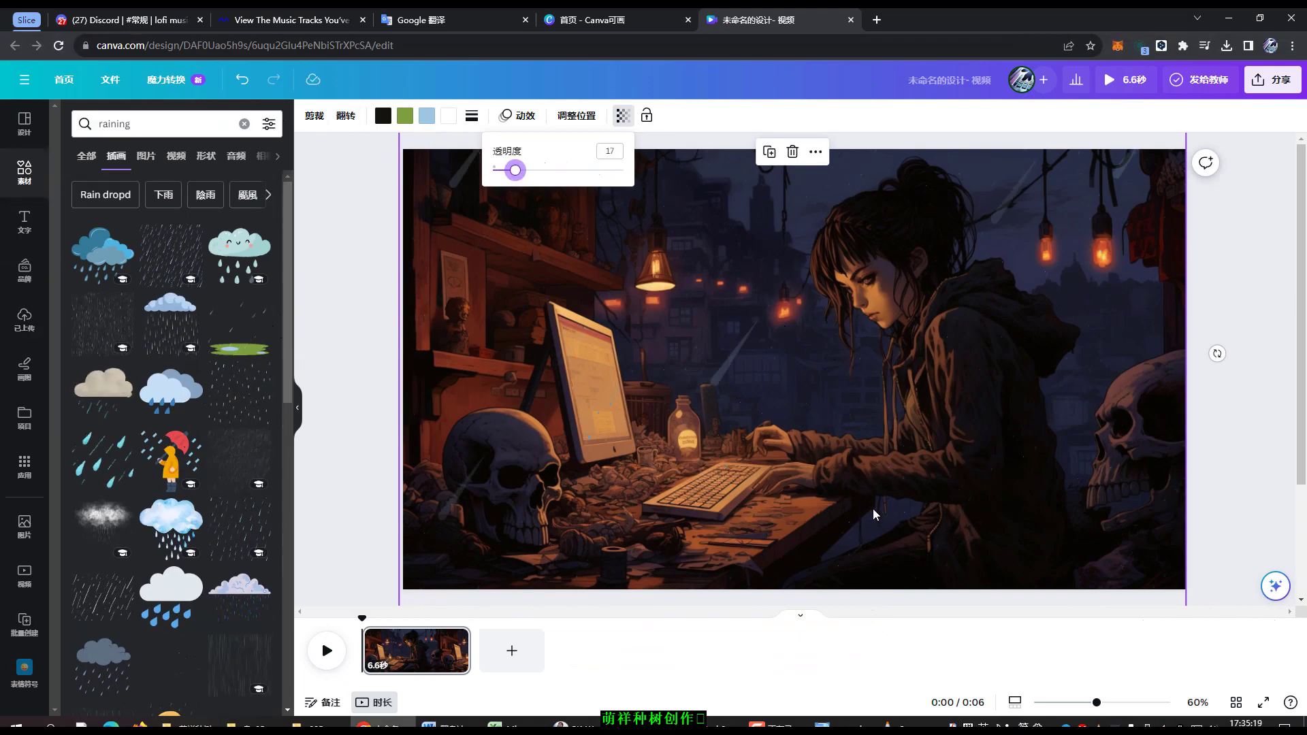
key("Escape")
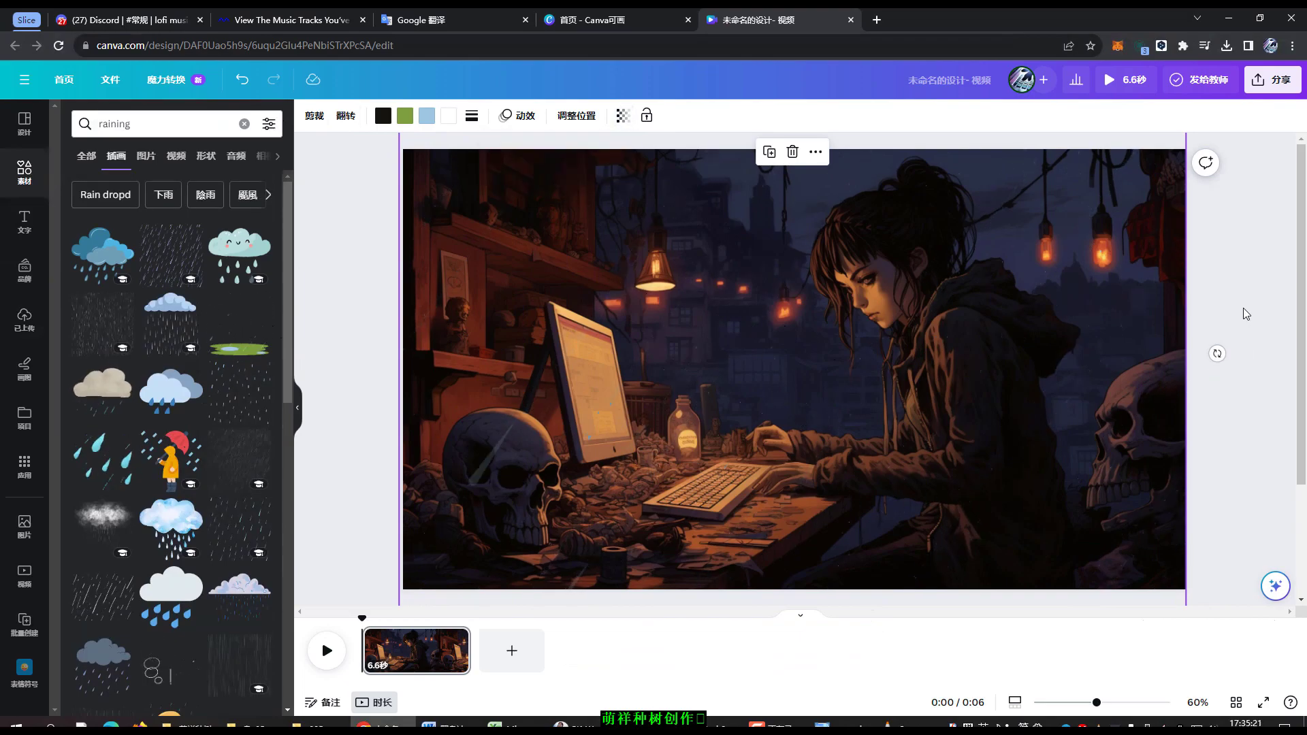
key("Escape")
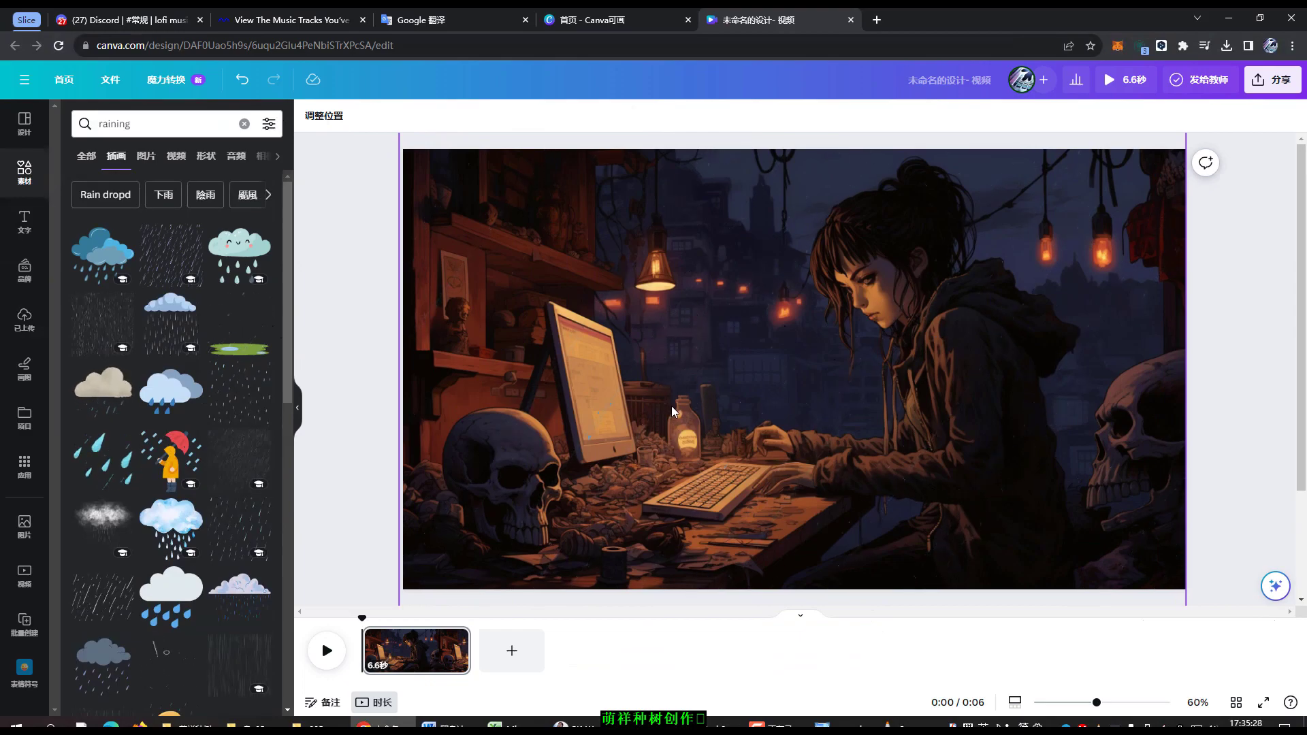
Look through the remaining raining graphics and play a preview of the video with its rain effect.
mouse_move(196, 538)
scroll(196, 537, "down", 10)
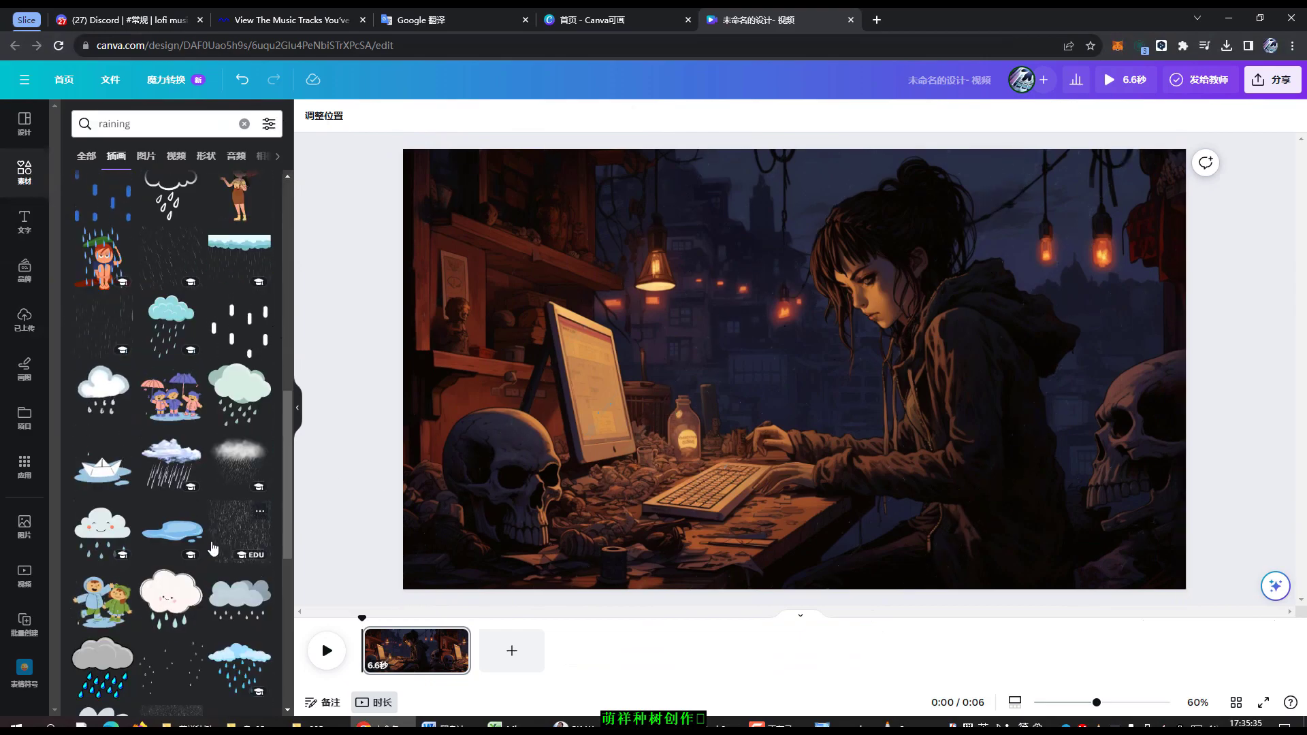
scroll(213, 548, "down", 2)
scroll(213, 548, "down", 2)
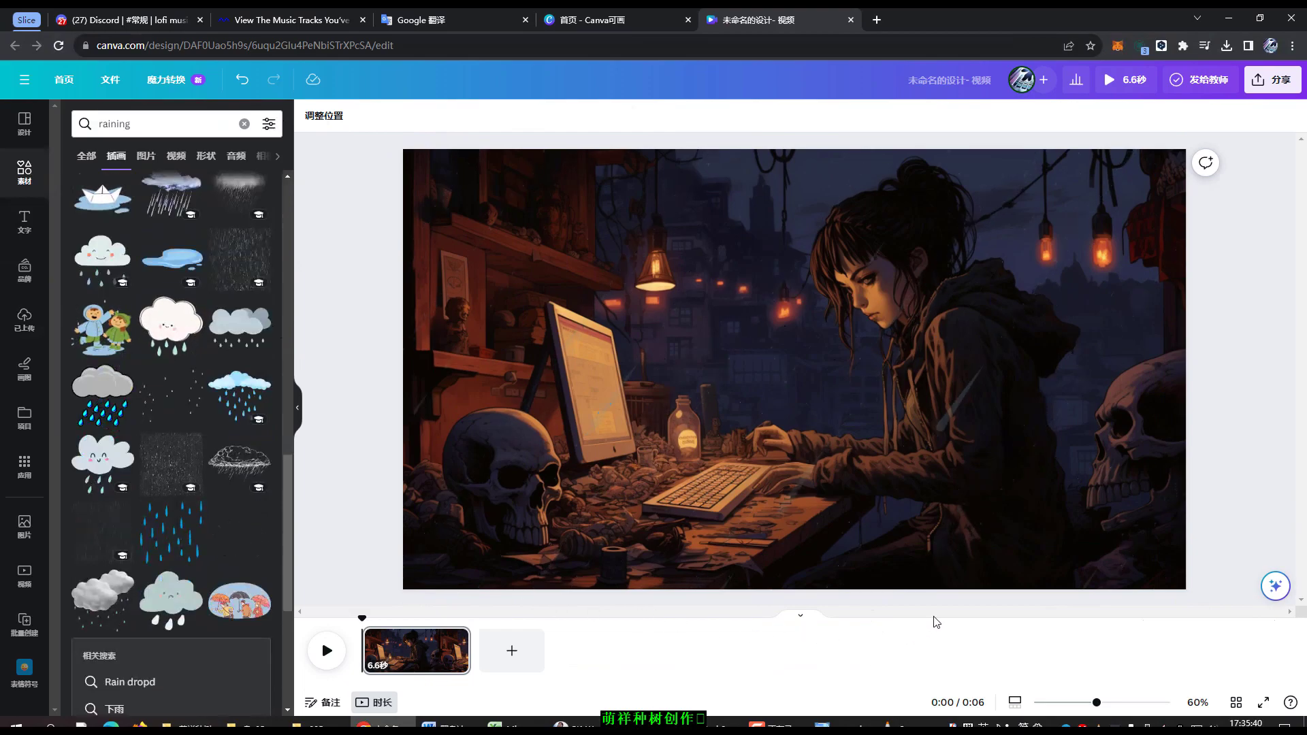
left_click(327, 651)
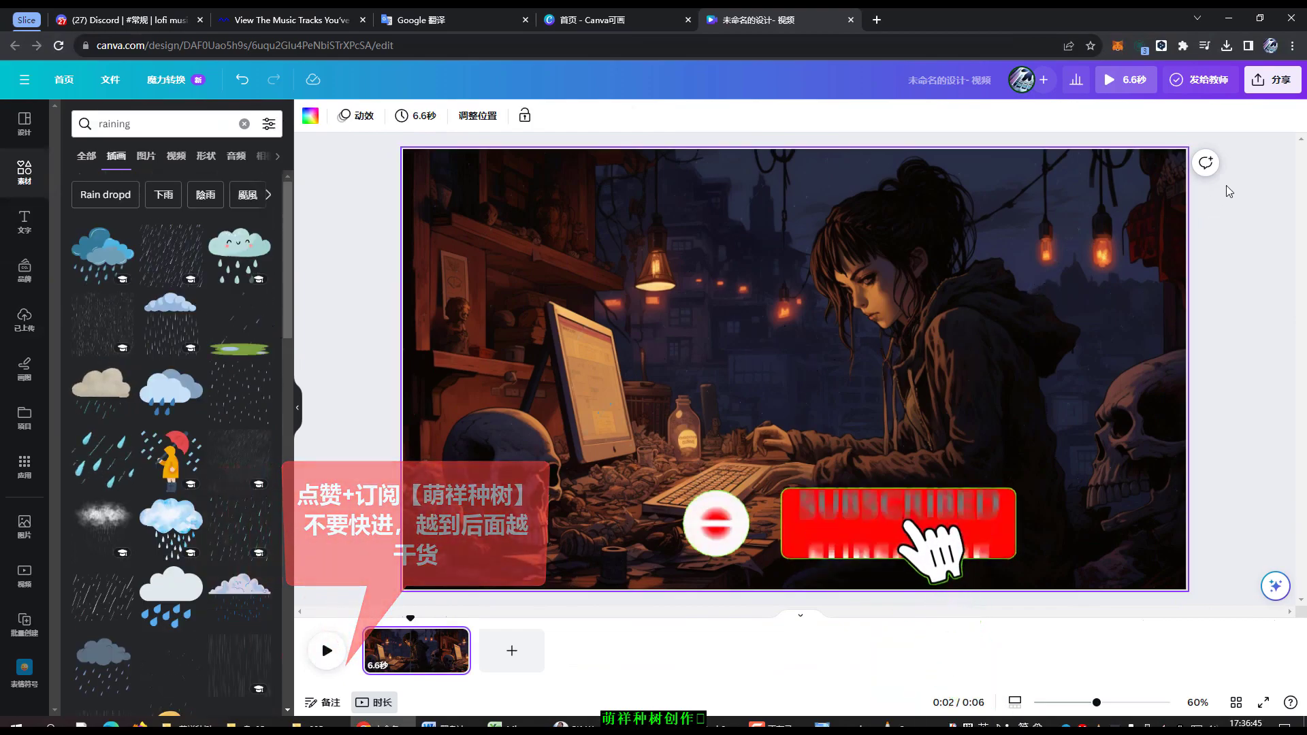
Download the design as a 1080p MP4 video and save it as 未命名的设计.mp4 in folder 005.
left_click(1272, 80)
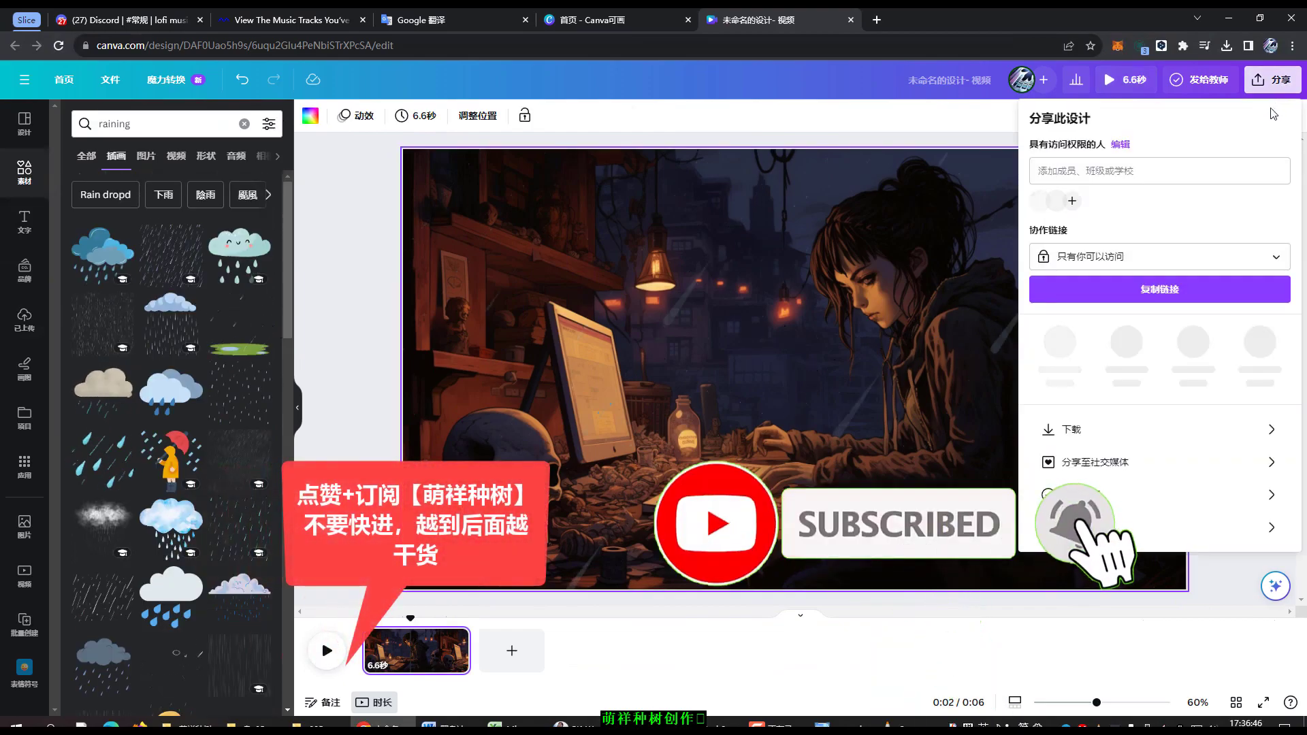
left_click(1103, 429)
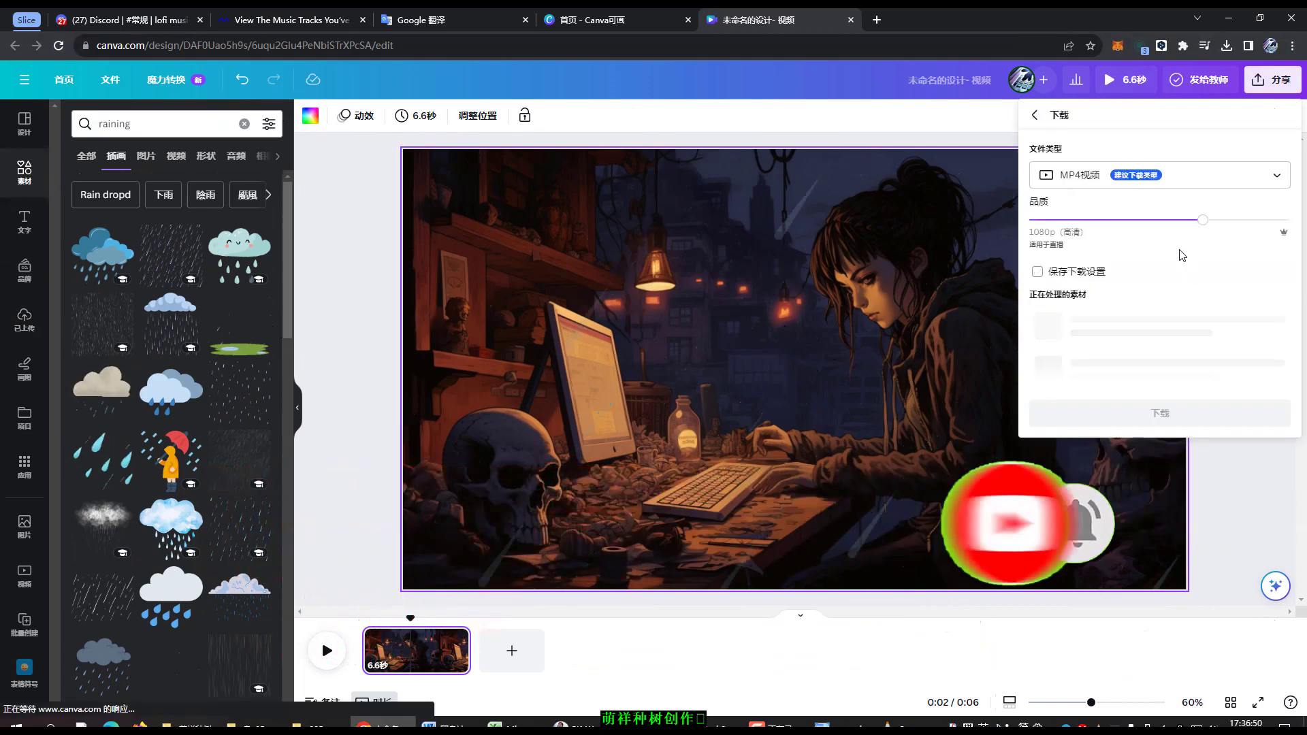
left_click(1161, 305)
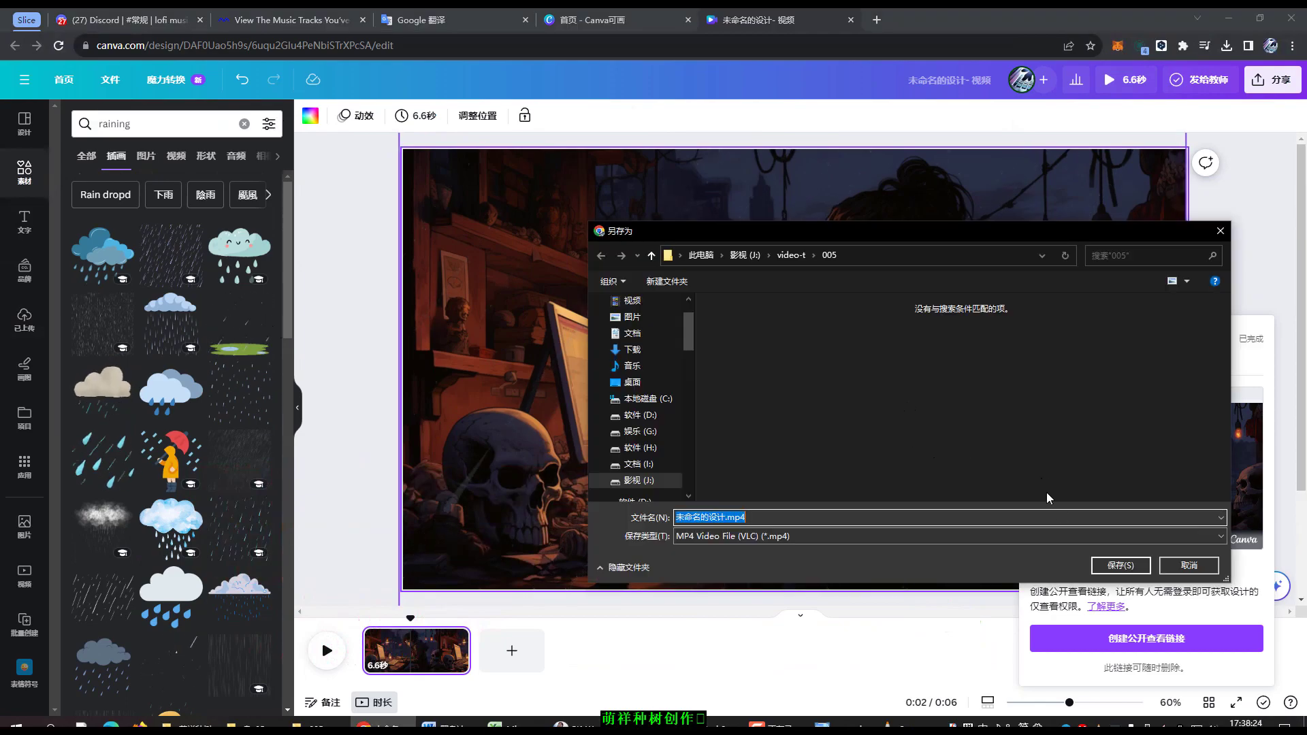
left_click(1123, 569)
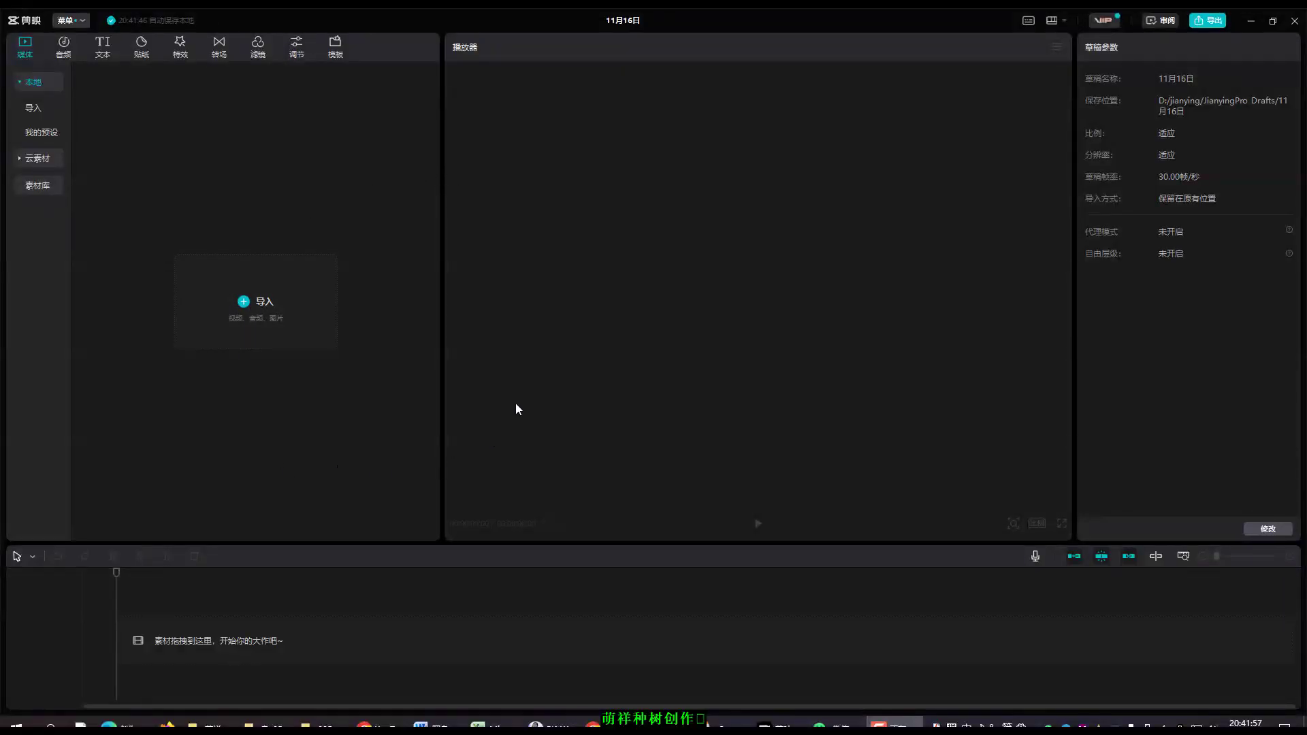
Import the three 未命名的设计 MP4 videos, the Genres Hiphop Lofi audio and the three girl-at-a-desk PNG images from folder 005 into 剪映.
left_click(323, 721)
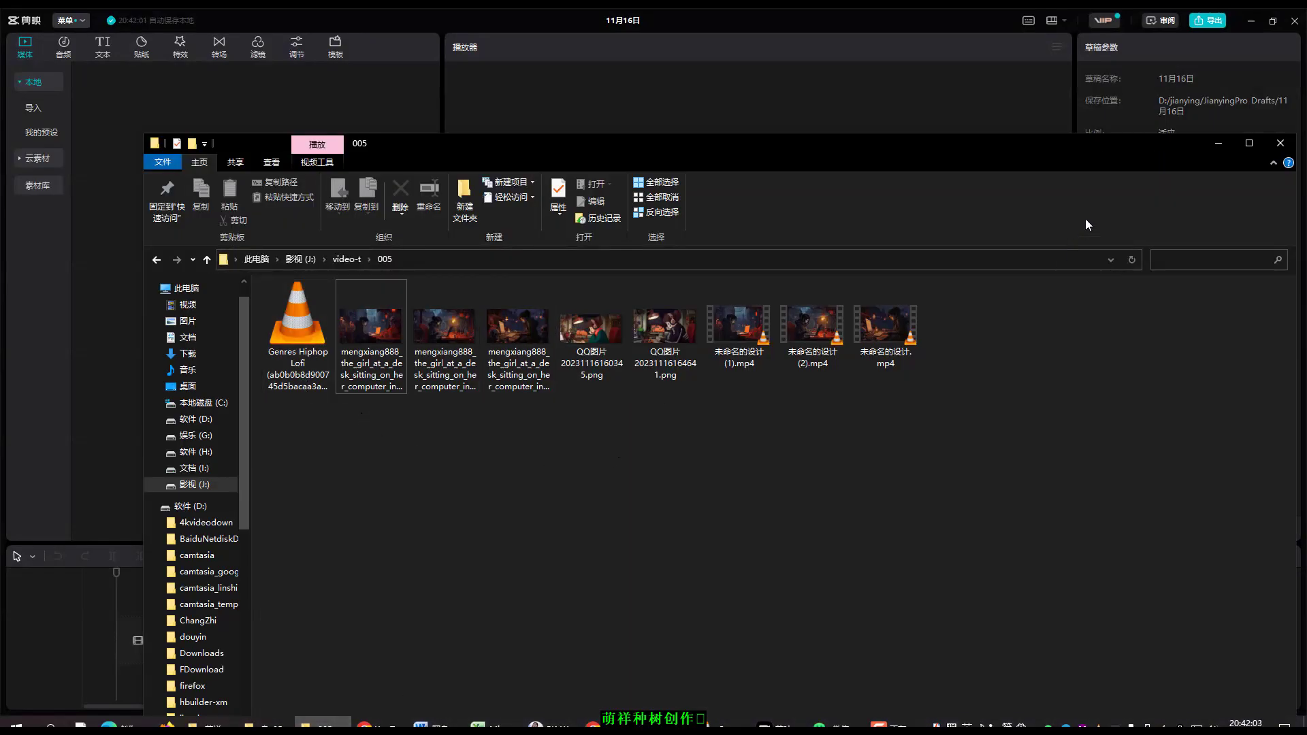
left_click(1216, 144)
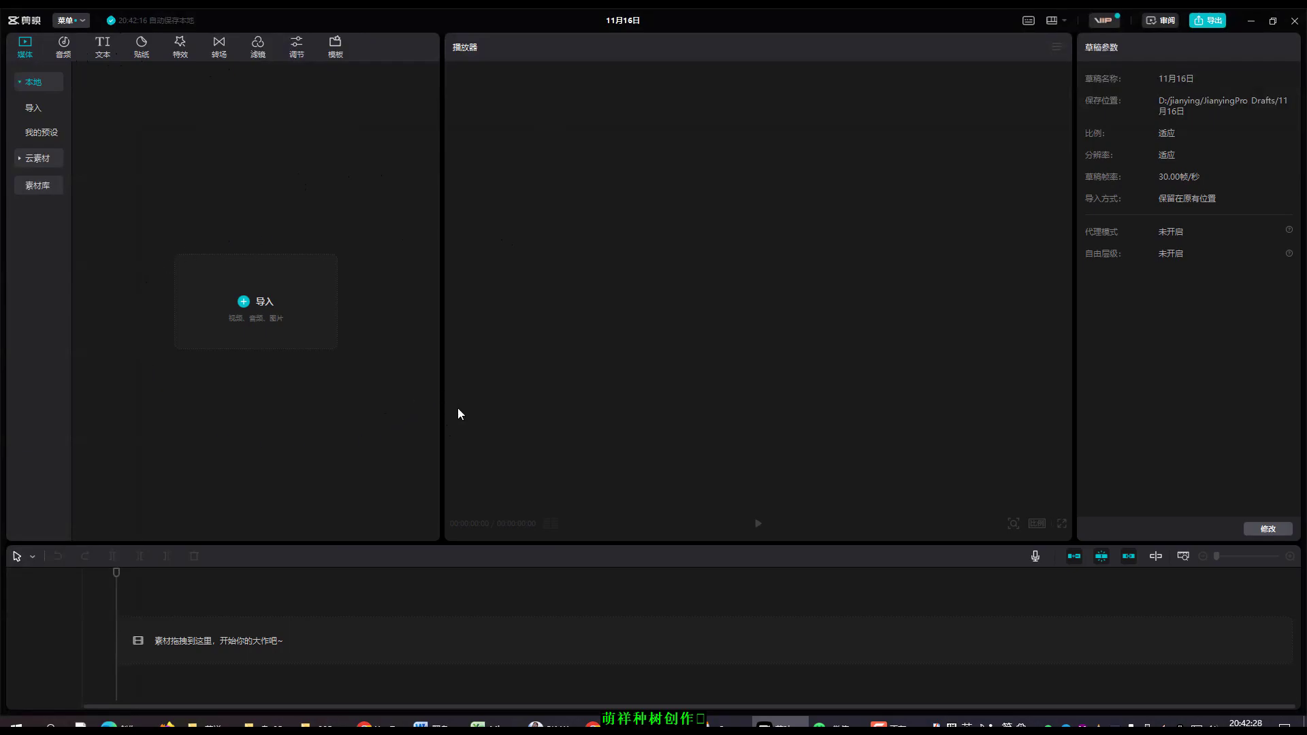
left_click(323, 723)
left_click(882, 329)
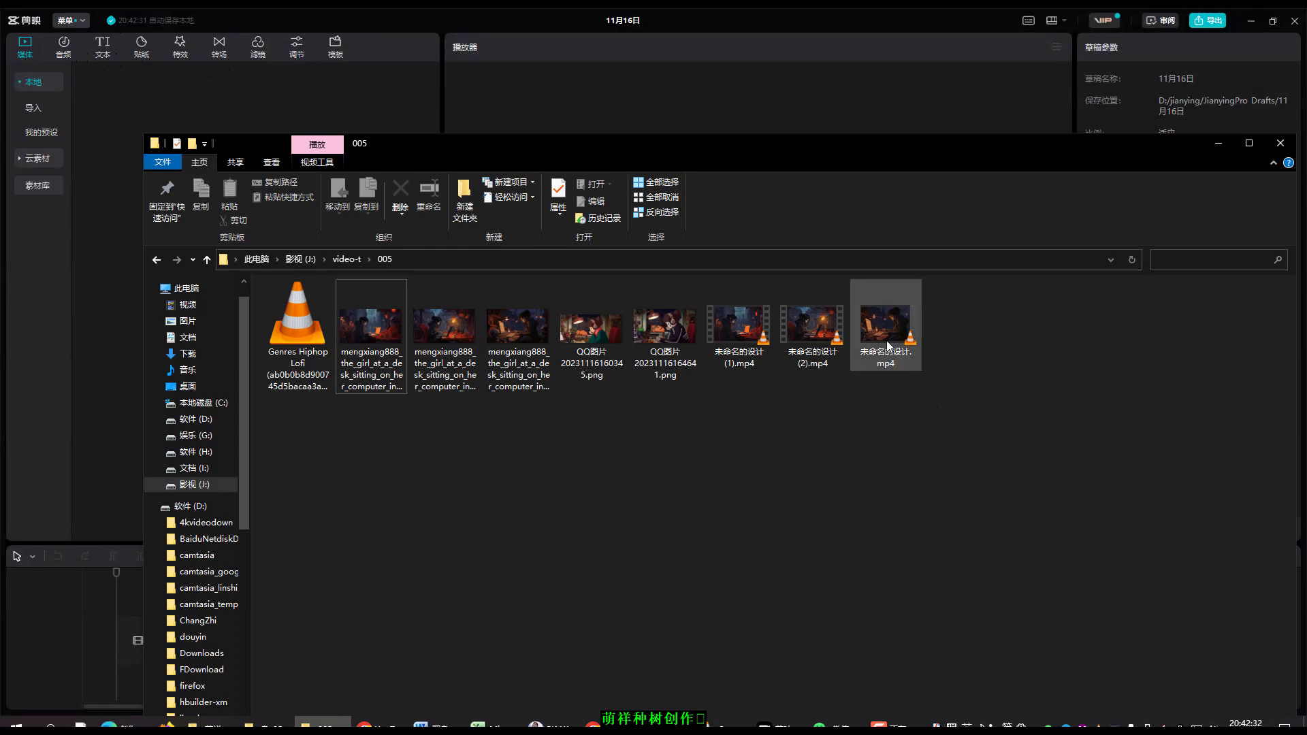
left_click(812, 329, "ctrl")
left_click(738, 333, "ctrl")
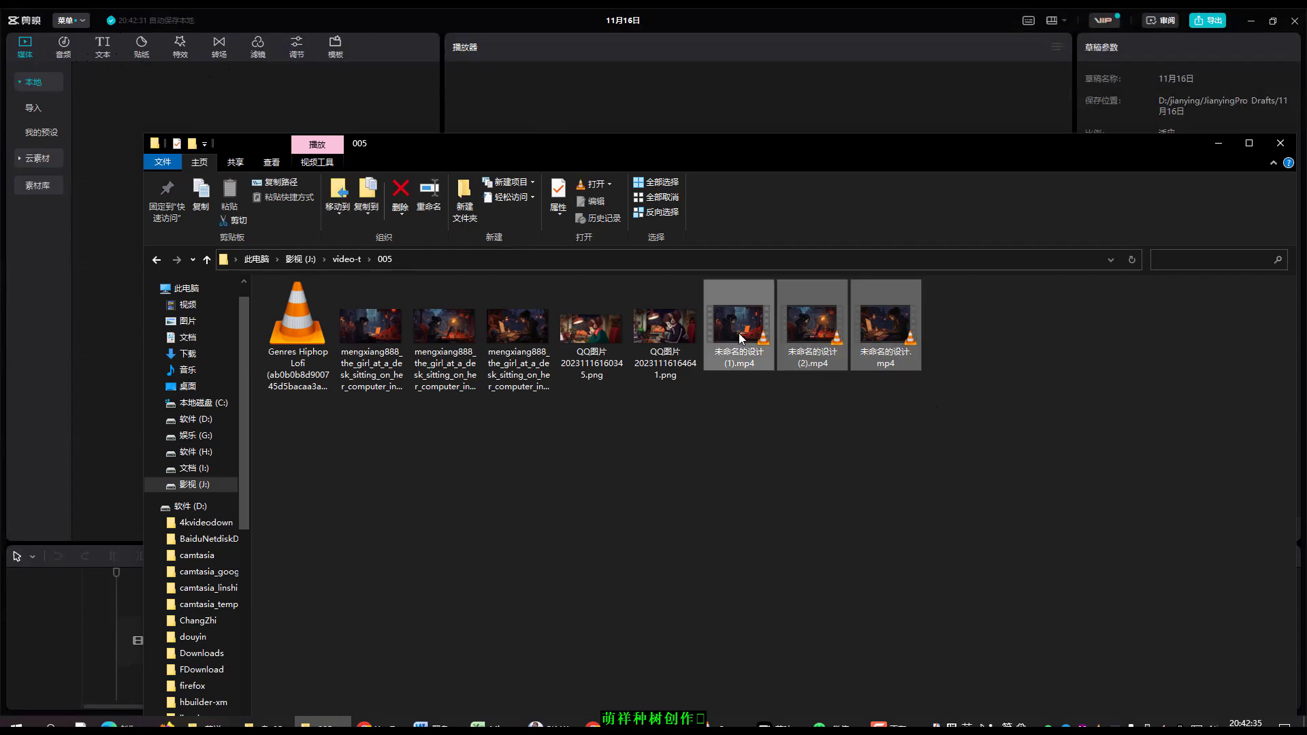
left_click(295, 332, "ctrl")
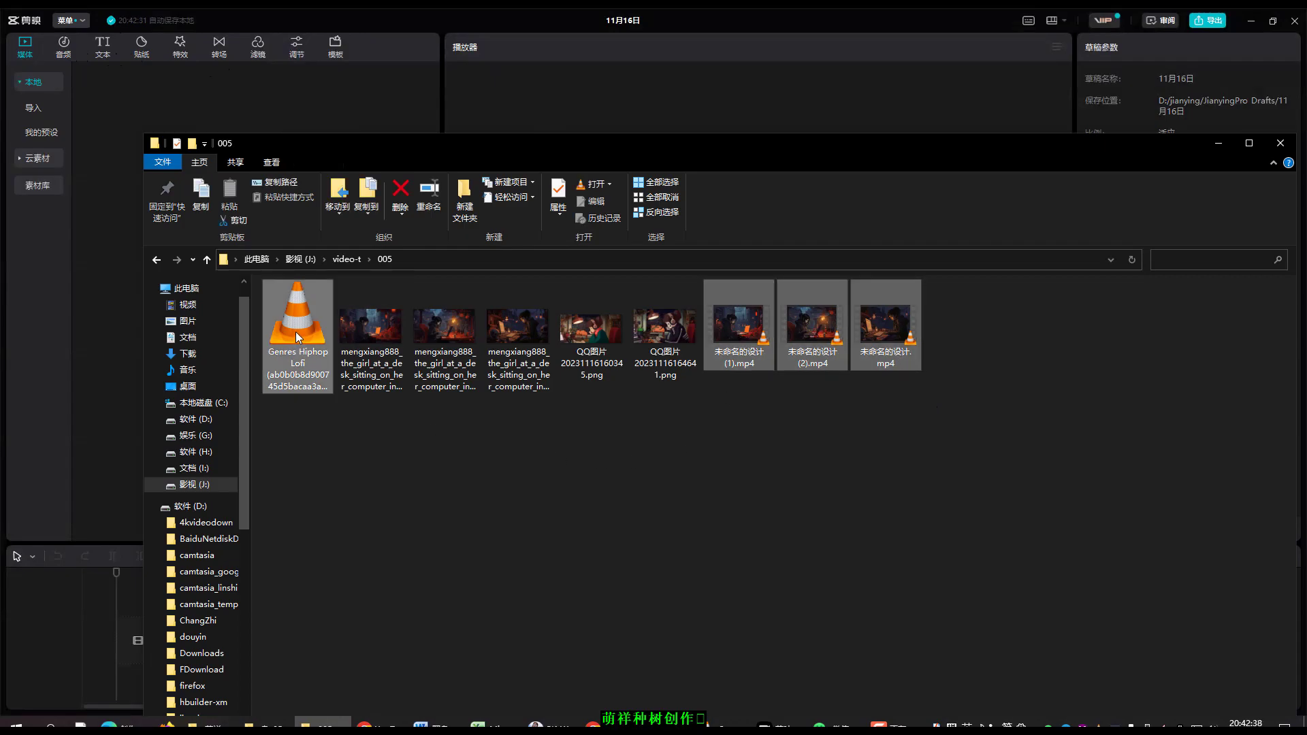
key("ctrl+shift+Right")
key("ctrl+shift+Right")
key("ctrl+shift+Right")
left_click_drag(304, 333, 104, 326)
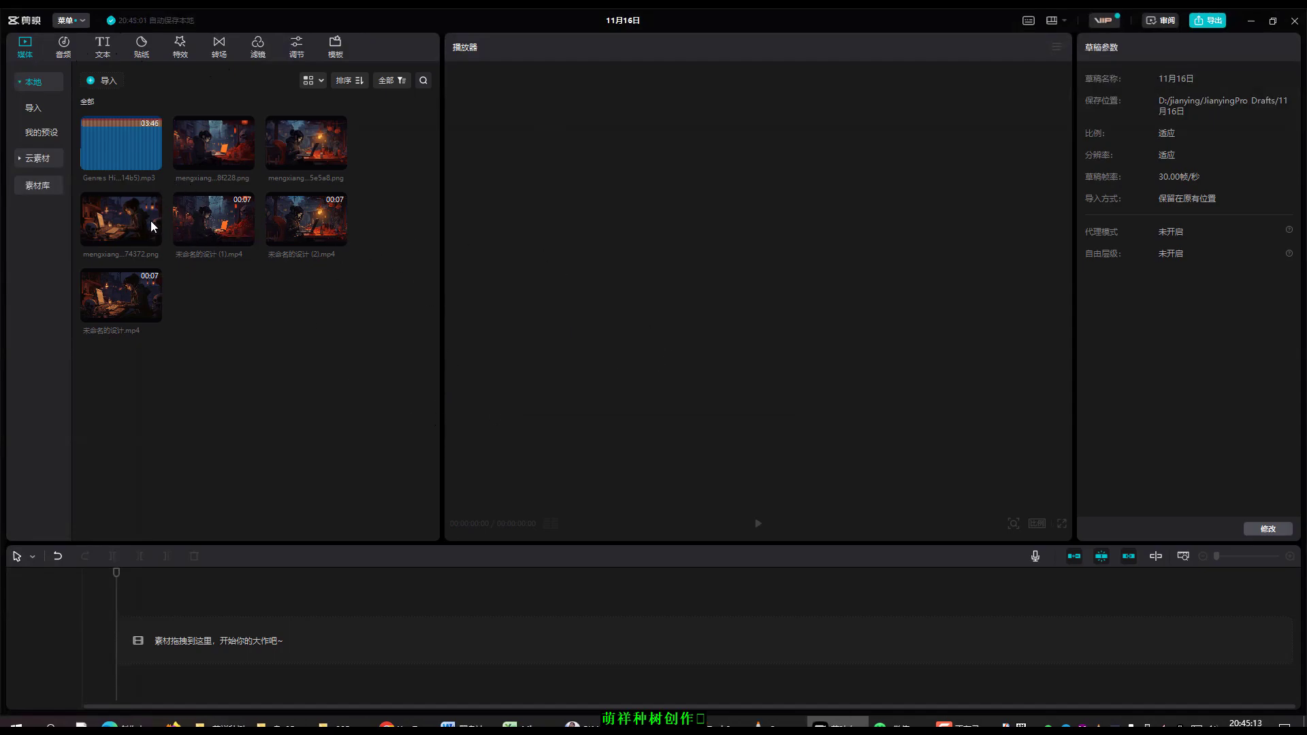
Add the Genres Hiphop Lofi audio, 未命名的设计 (1).mp4 and the PNG ending in 5e5a8 to the timeline.
left_click(151, 165)
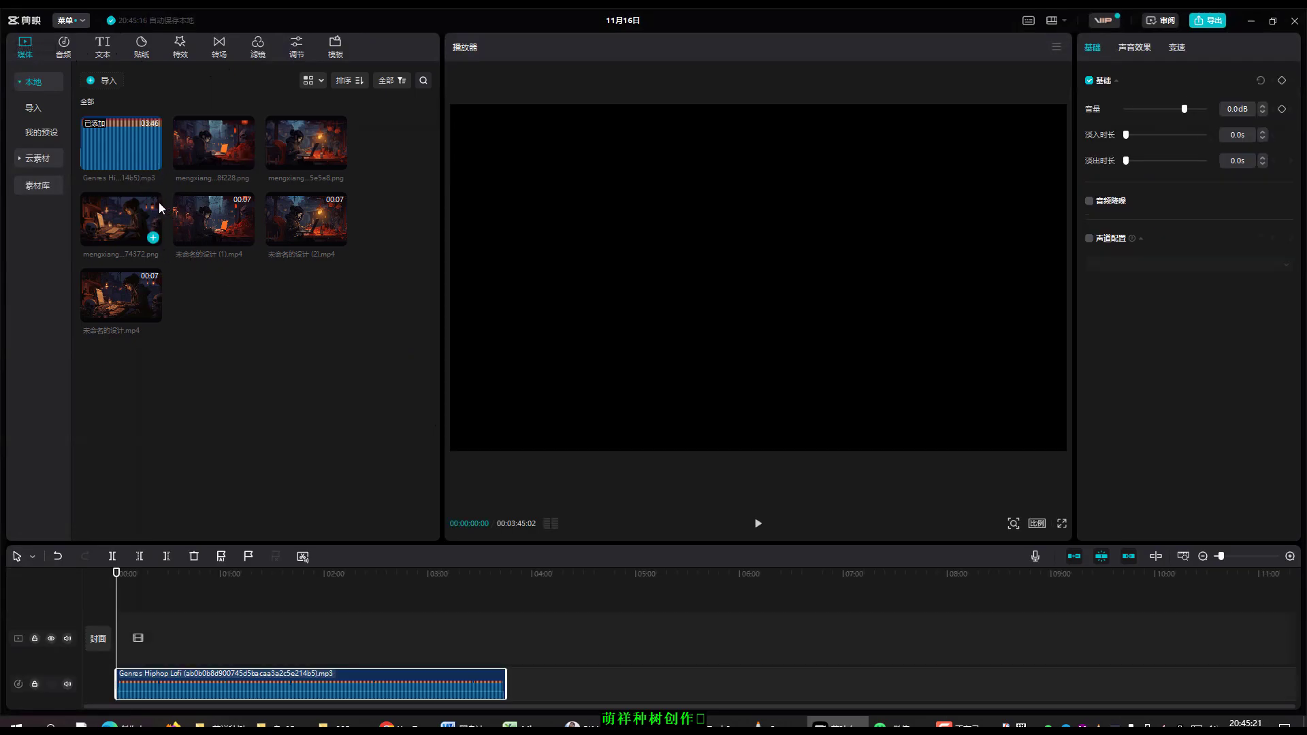
left_click(245, 238)
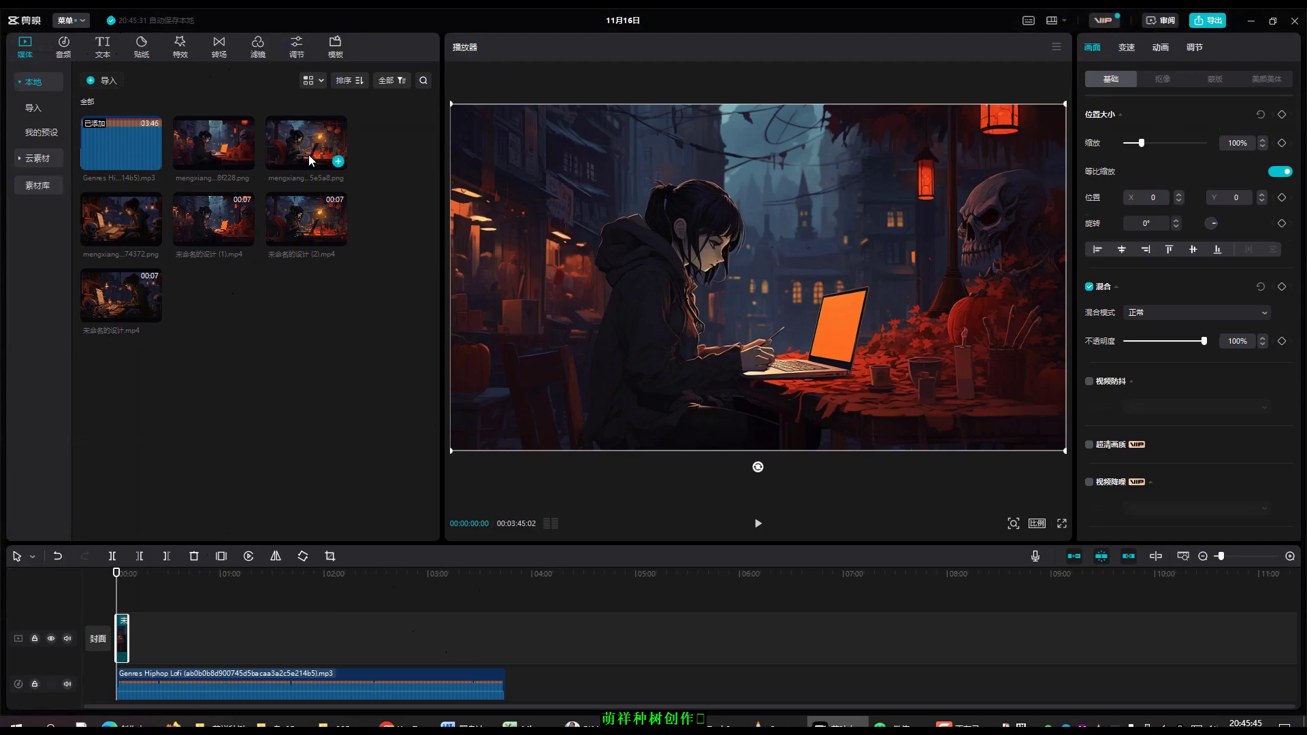
left_click(339, 161)
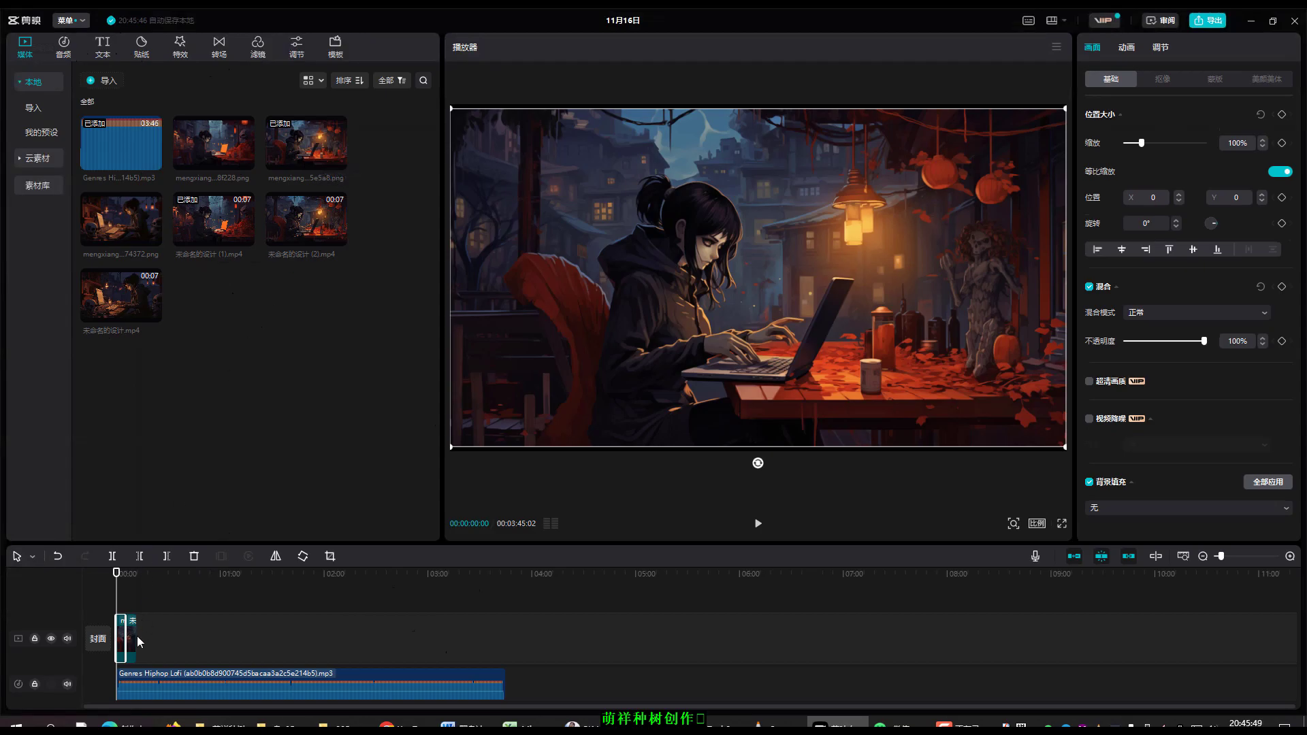
Extend the image to the full length of the music and place the video clip above its end on the overlay track.
left_click_drag(132, 635, 503, 654)
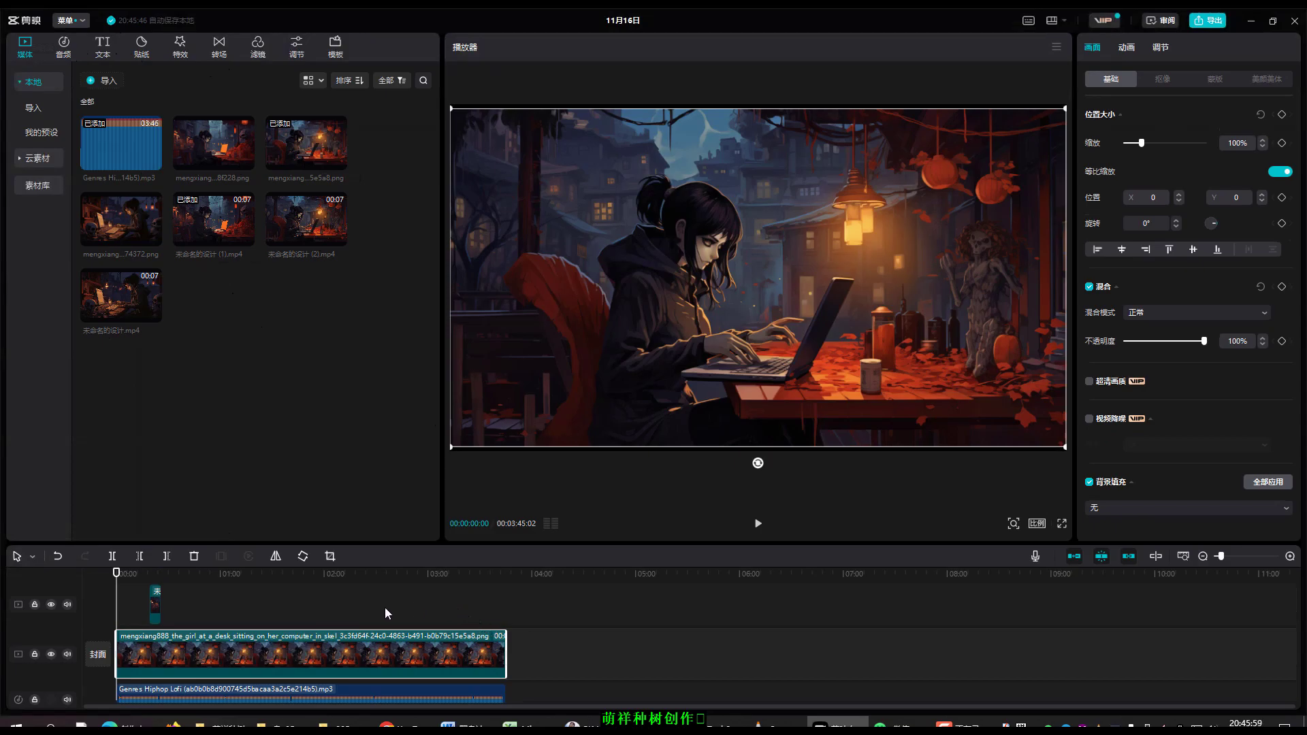
left_click_drag(158, 612, 498, 615)
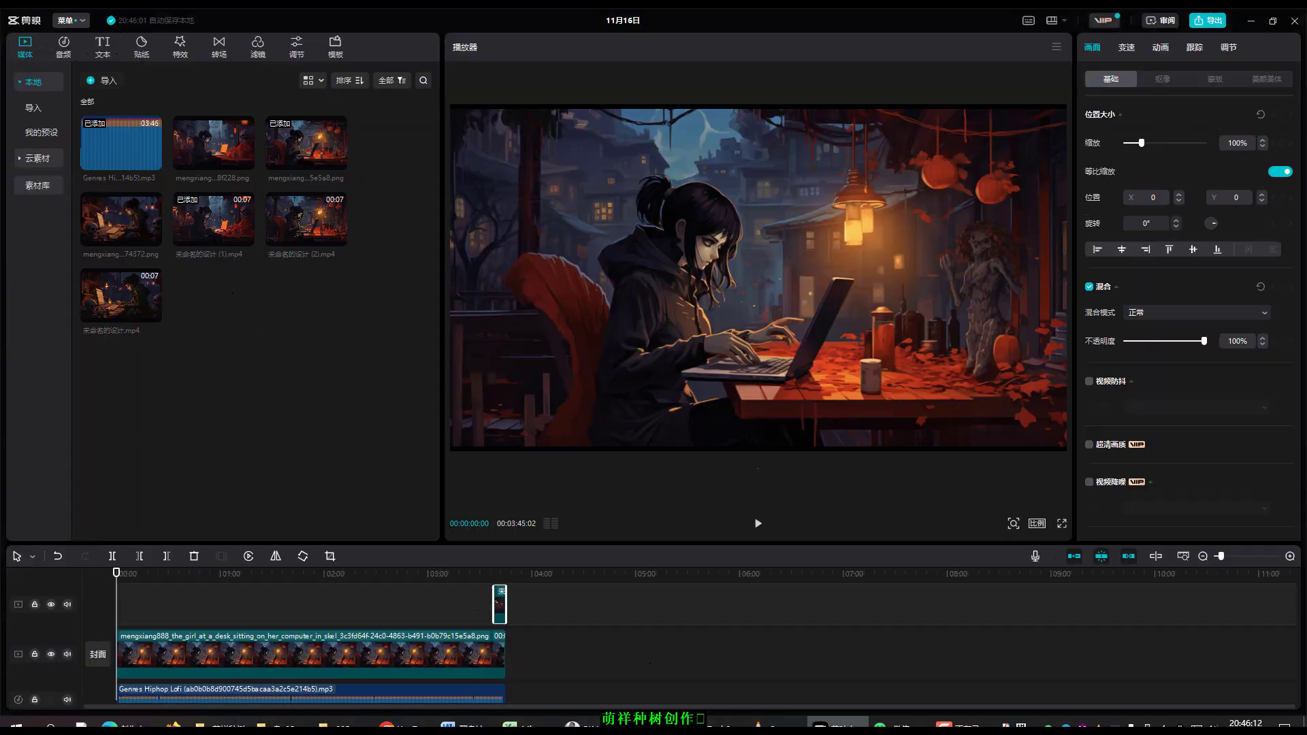
Switch to YouTube to look at the Lofi Girl - Halloween 2023 video as a reference, and return to 剪映.
key("alt+Tab")
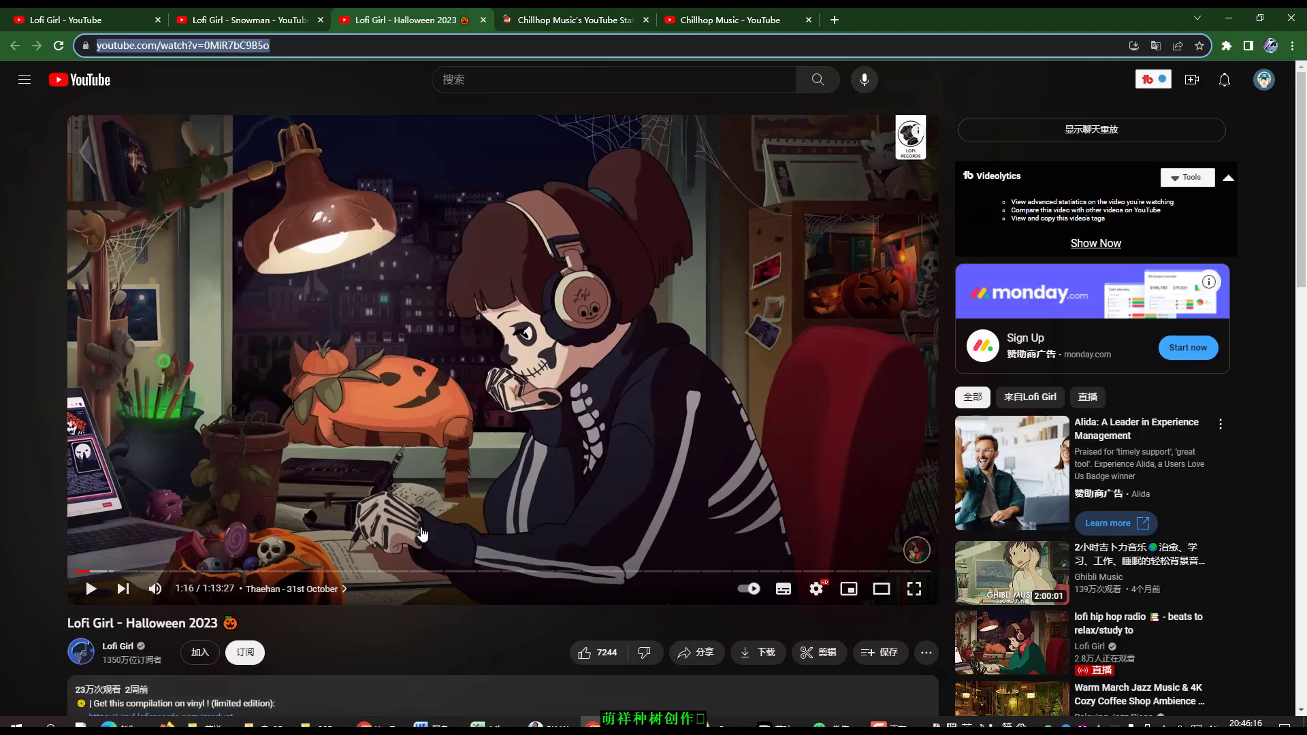
key("alt+Tab")
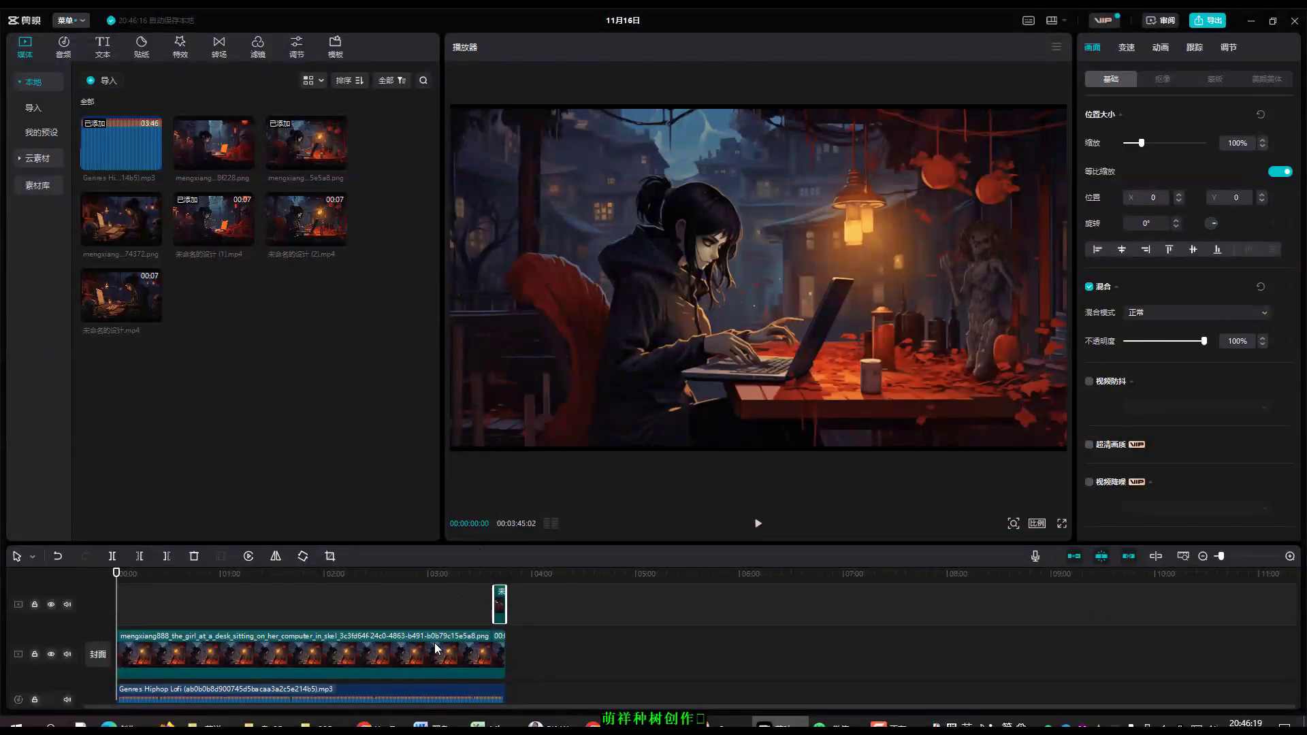
Duplicate the Genres Hiphop Lofi audio clip directly after the first one on the audio track.
left_click(398, 694)
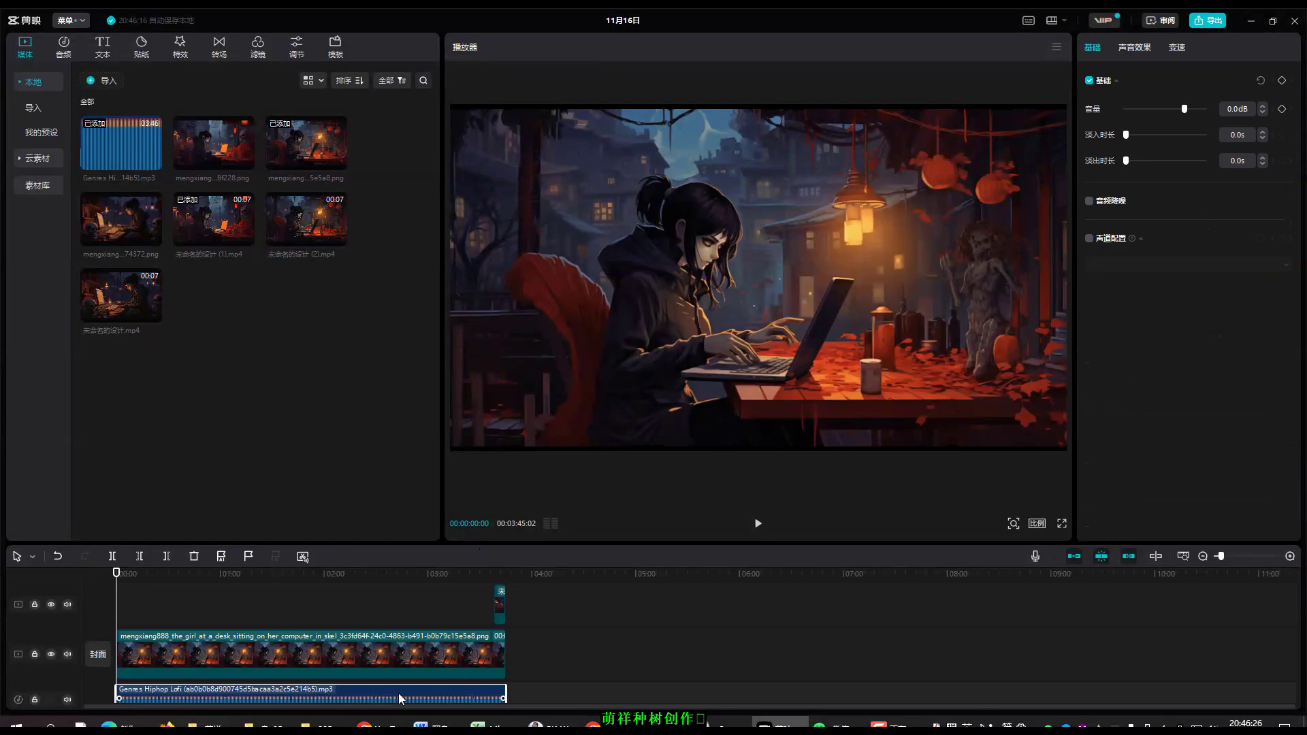
key("ctrl+c")
key("ctrl+v")
left_click_drag(394, 655, 762, 684)
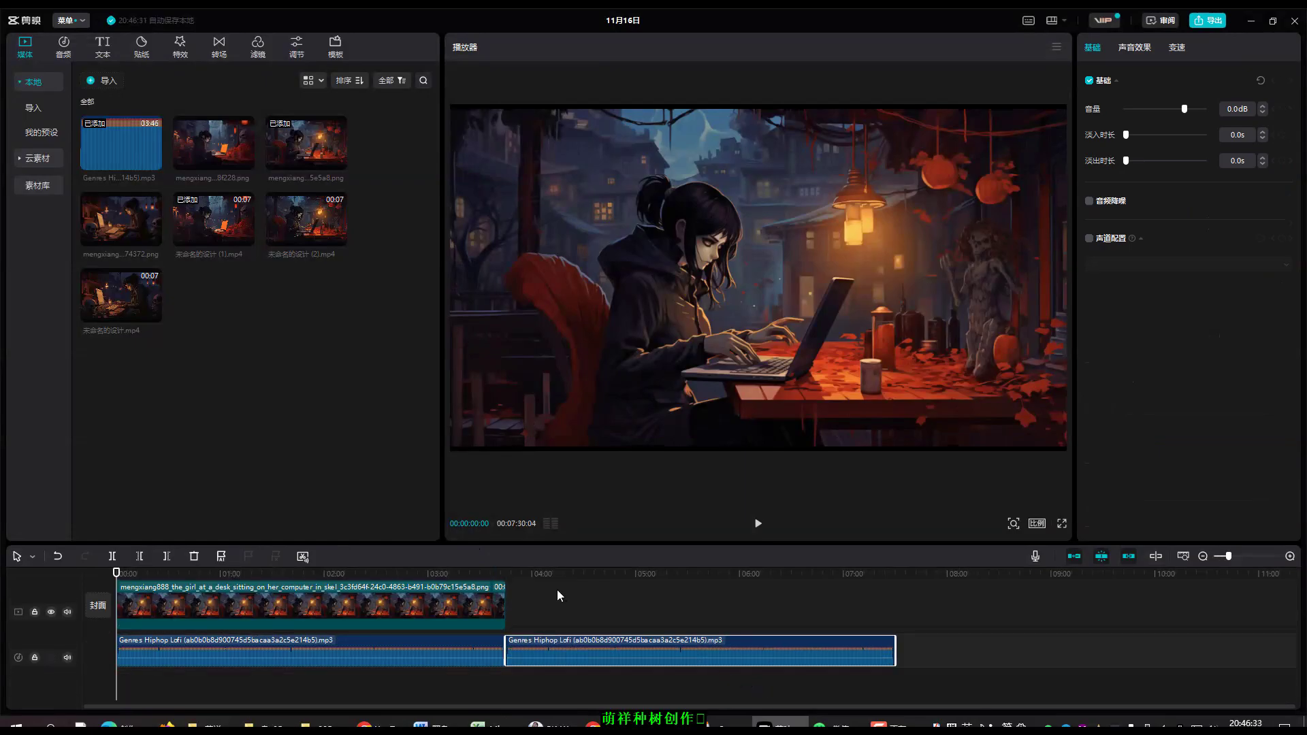
key("ctrl+v")
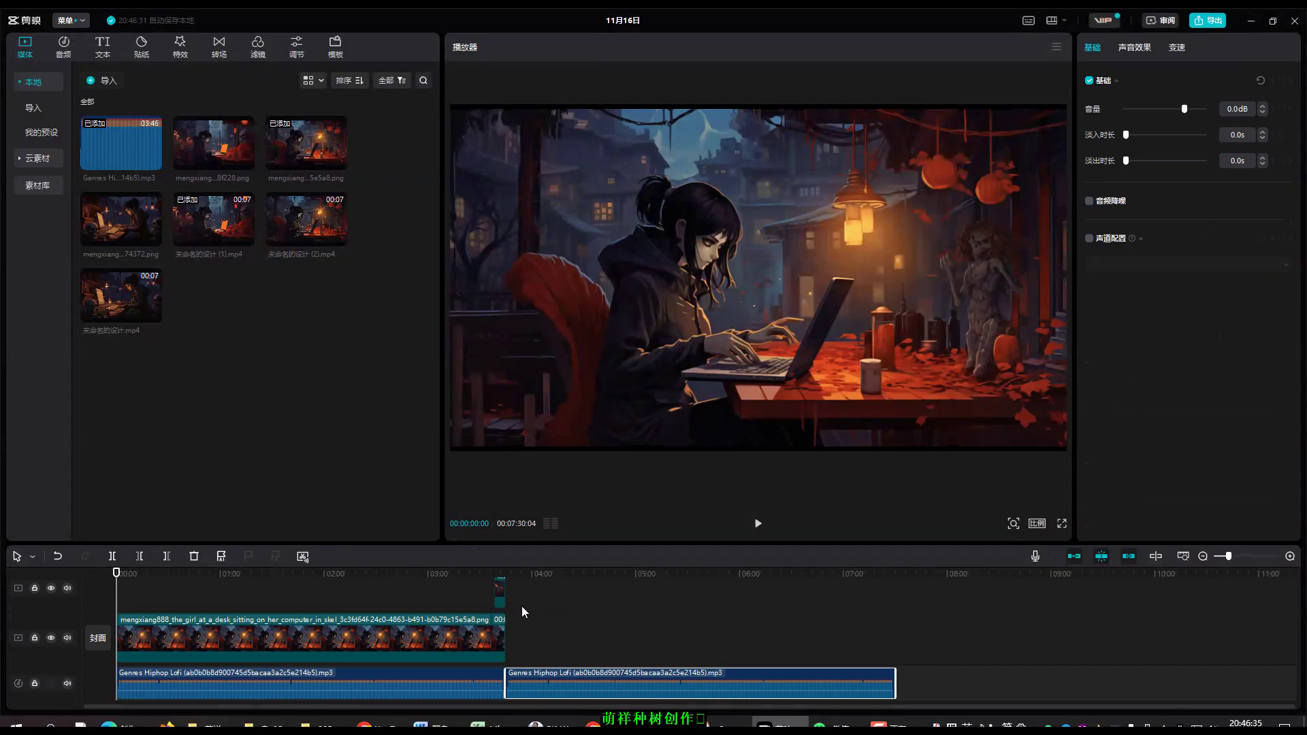
Move the overlay video clip to the main track after the image and duplicate it until four copies follow in a row.
left_click_drag(503, 598, 515, 652)
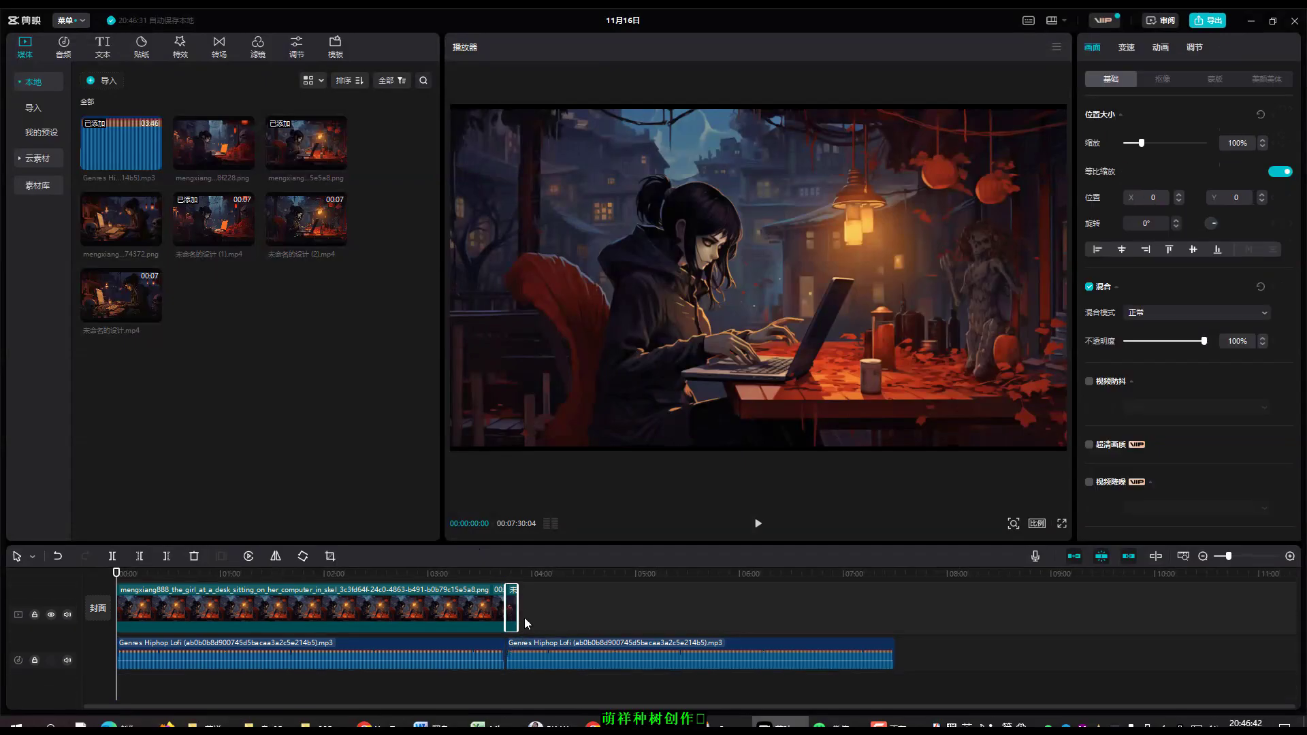
left_click_drag(128, 580, 522, 647)
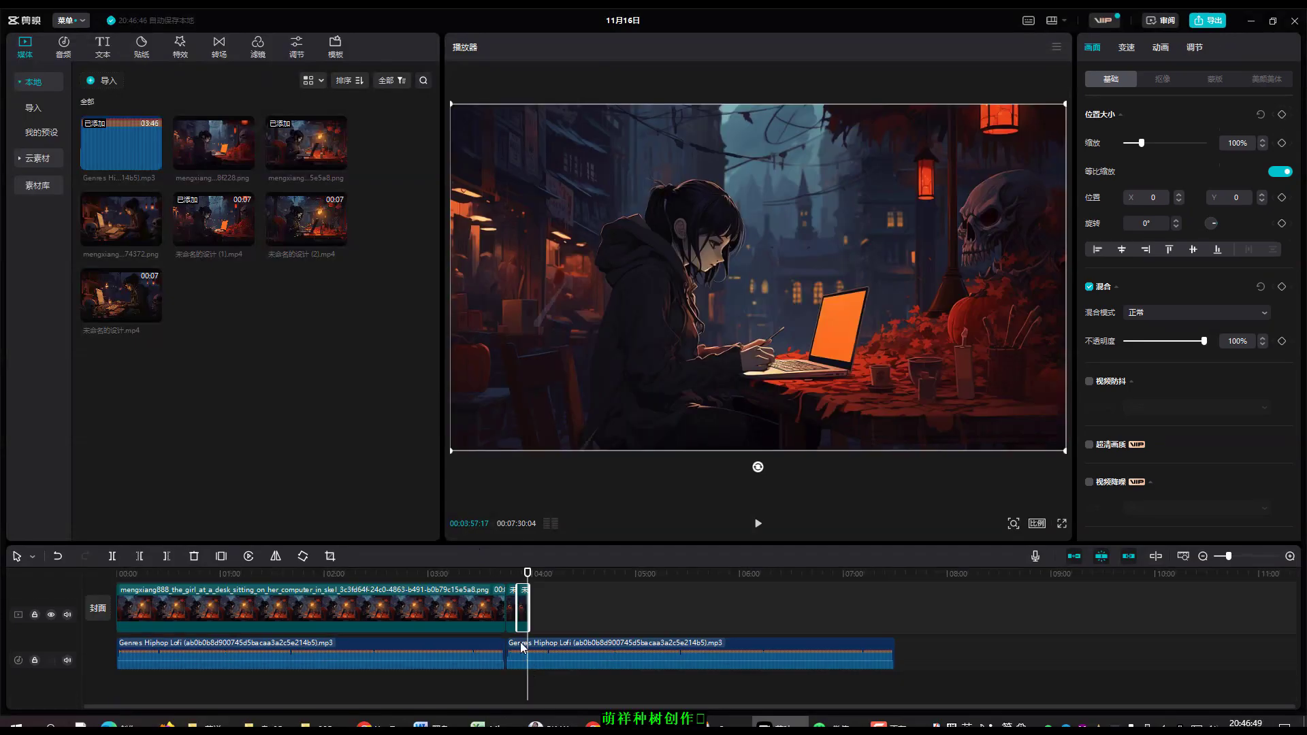
left_click(509, 621)
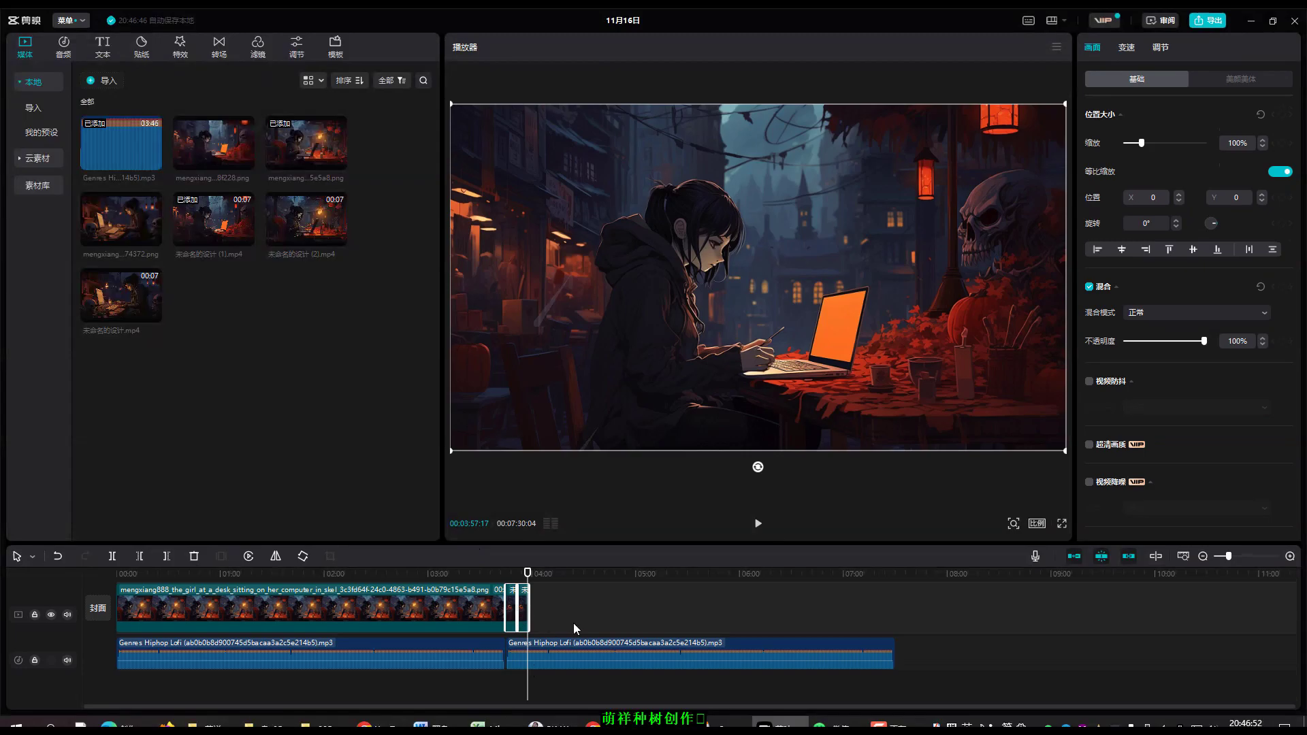
left_click(535, 577)
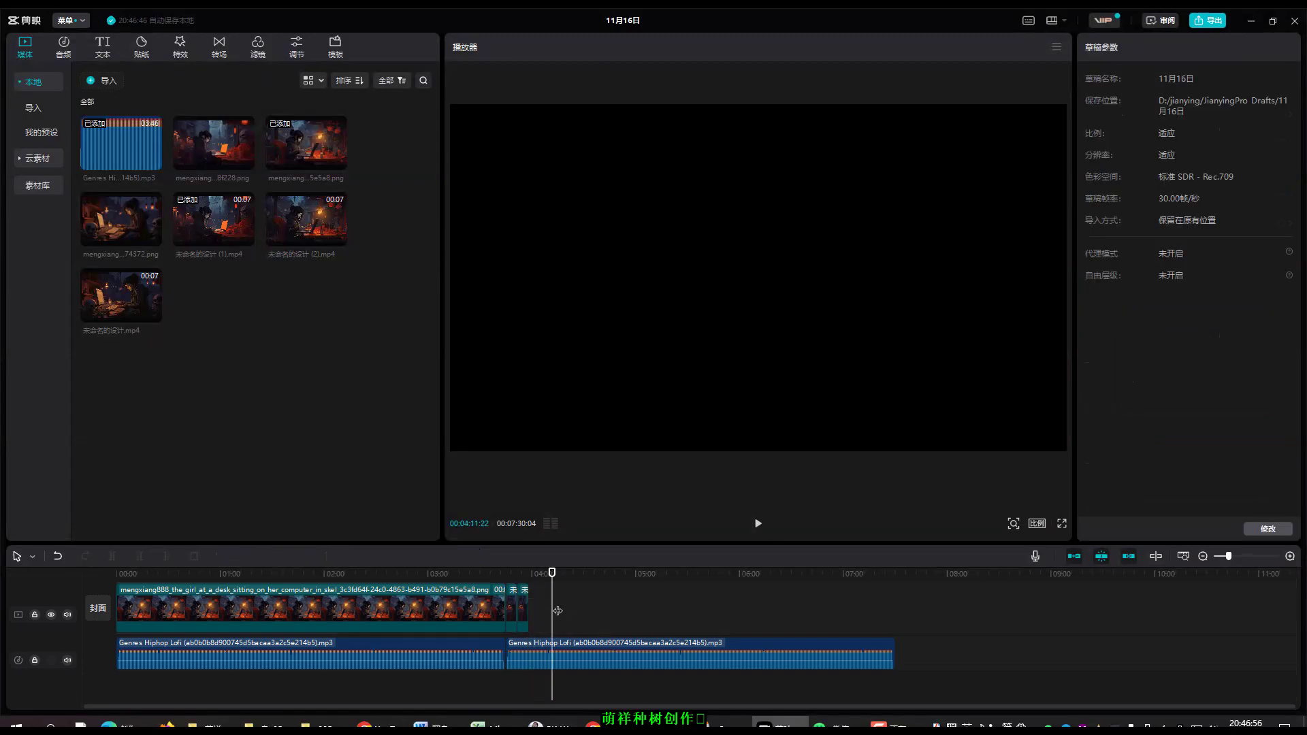
left_click_drag(558, 611, 510, 591)
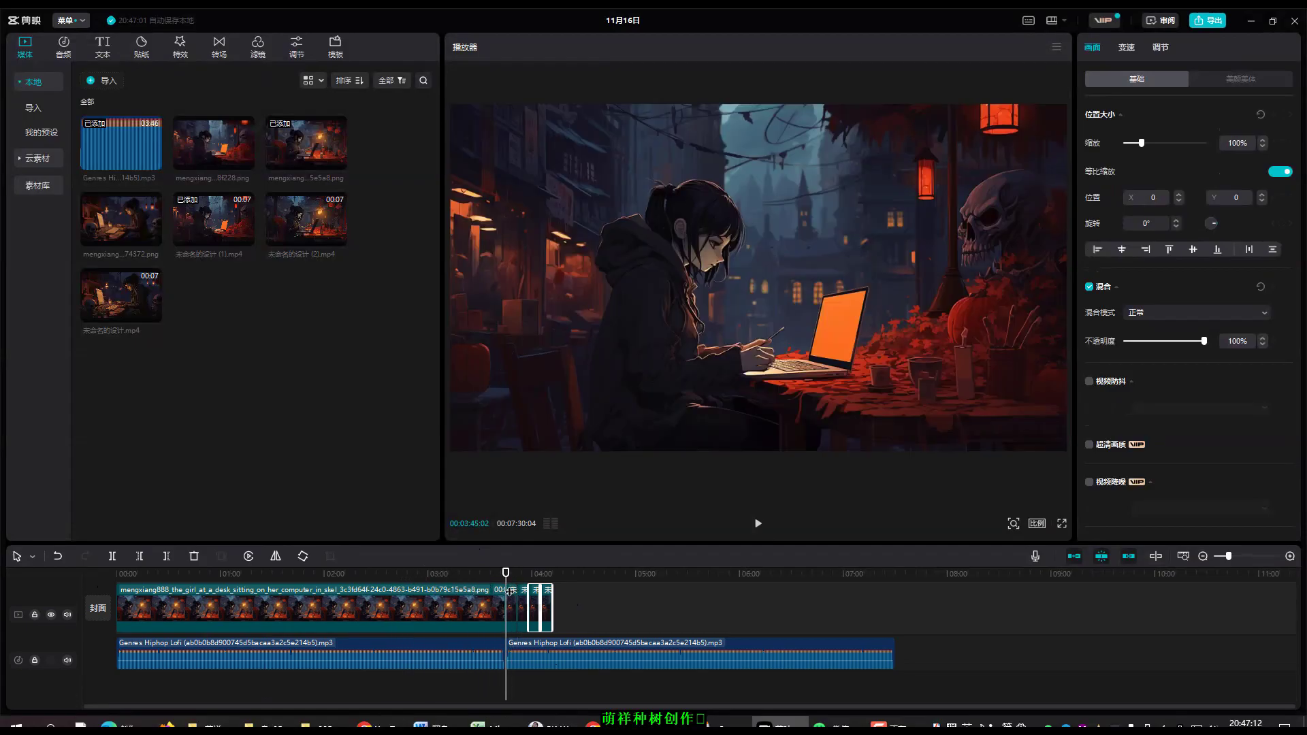
Play back the repeated video clips and delete the long PNG image from the main track.
left_click(758, 523)
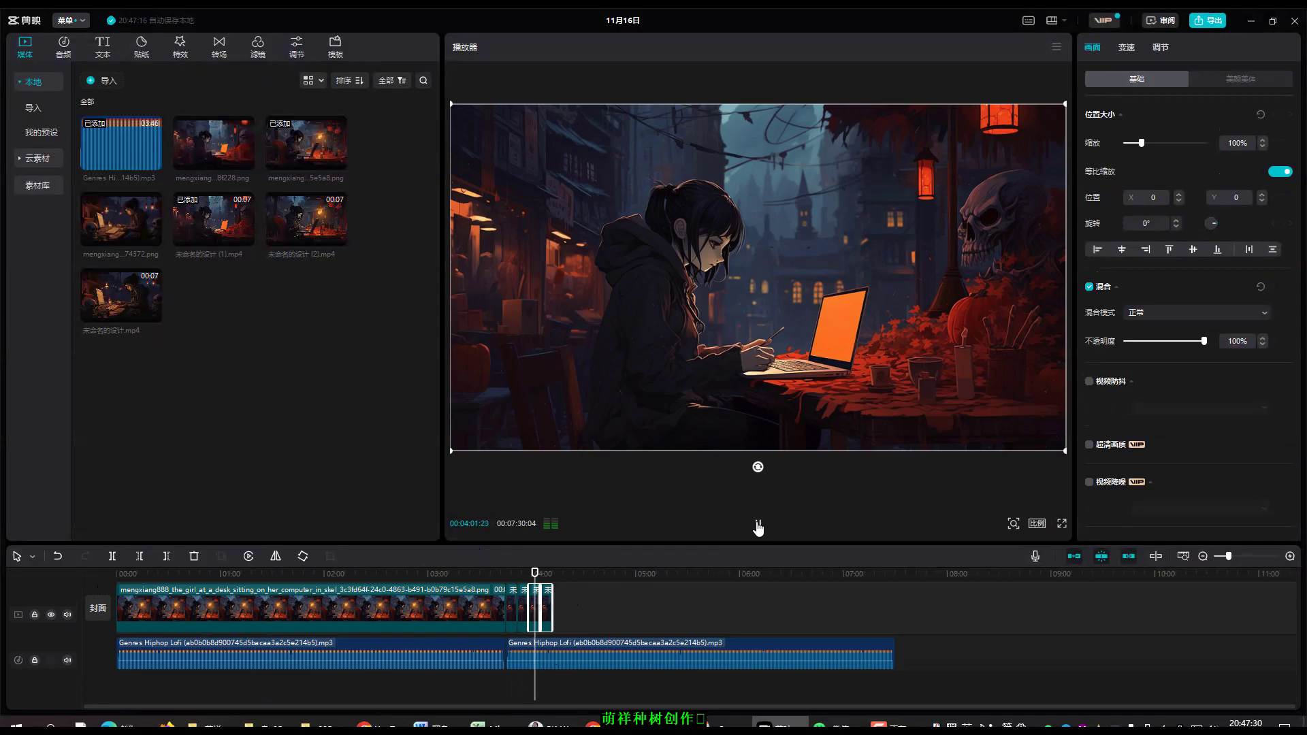
left_click(758, 526)
left_click(421, 619)
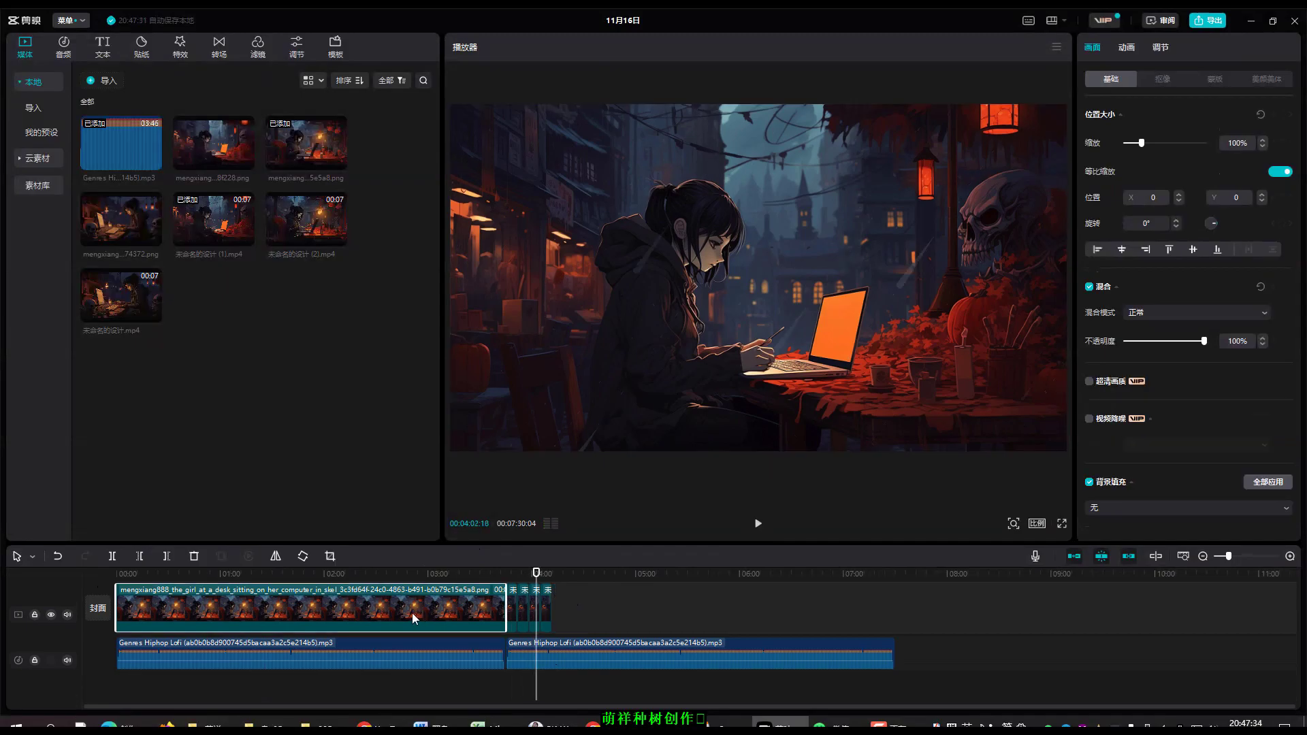
right_click(414, 618)
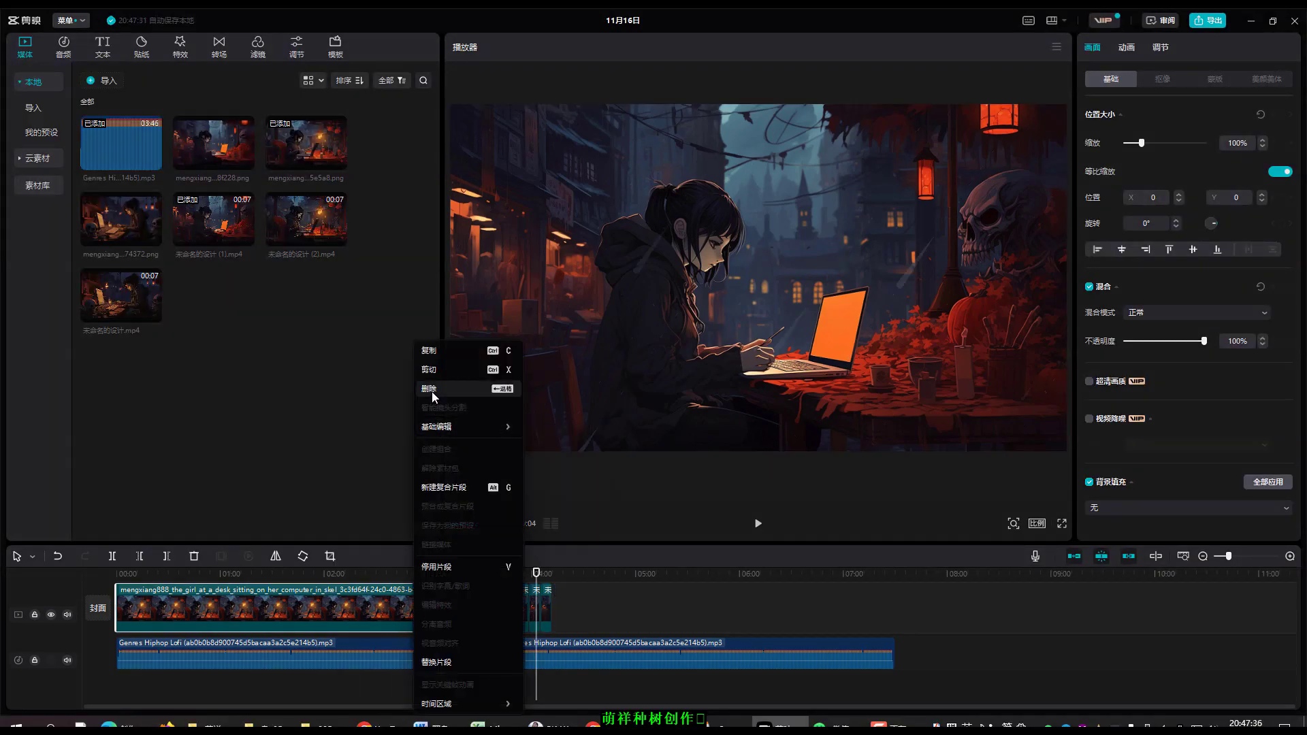
left_click(433, 393)
Copy the last three video clips and paste them at the end of the main track, making seven clips.
left_click_drag(536, 575, 67, 584)
left_click(121, 600)
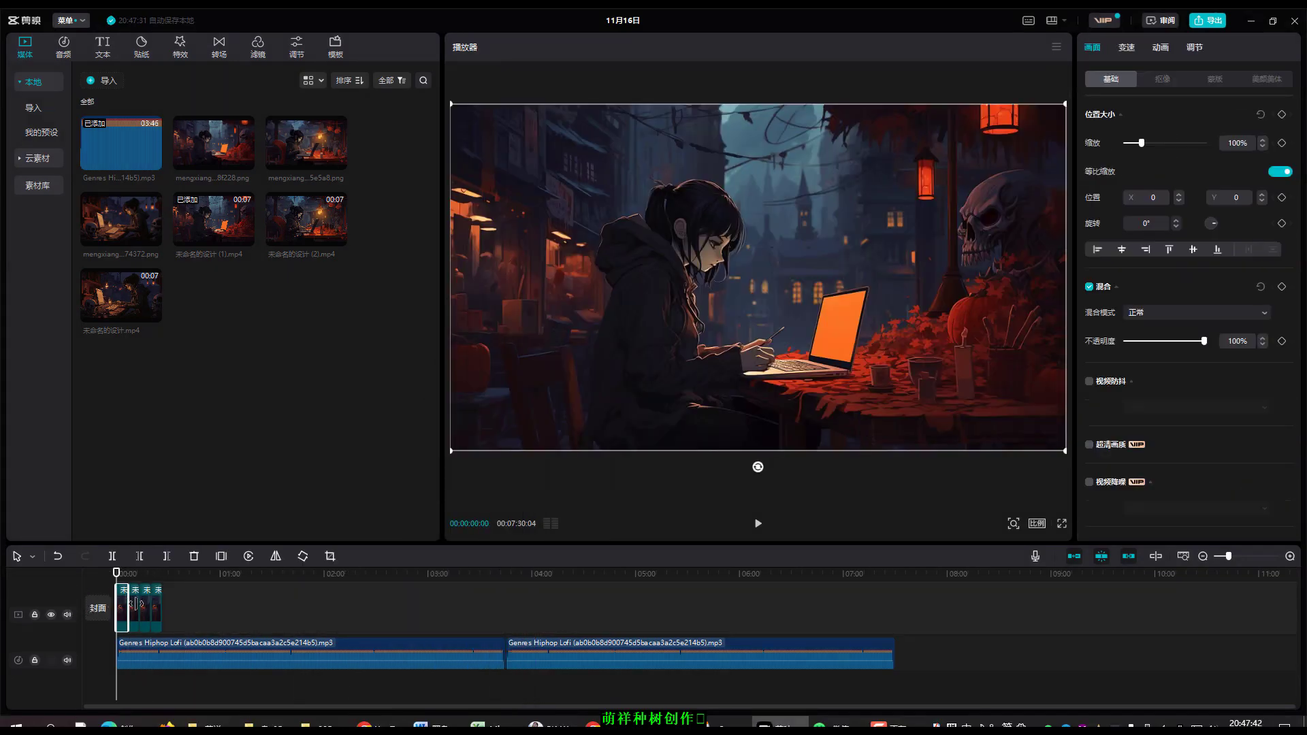
left_click(156, 602, "shift")
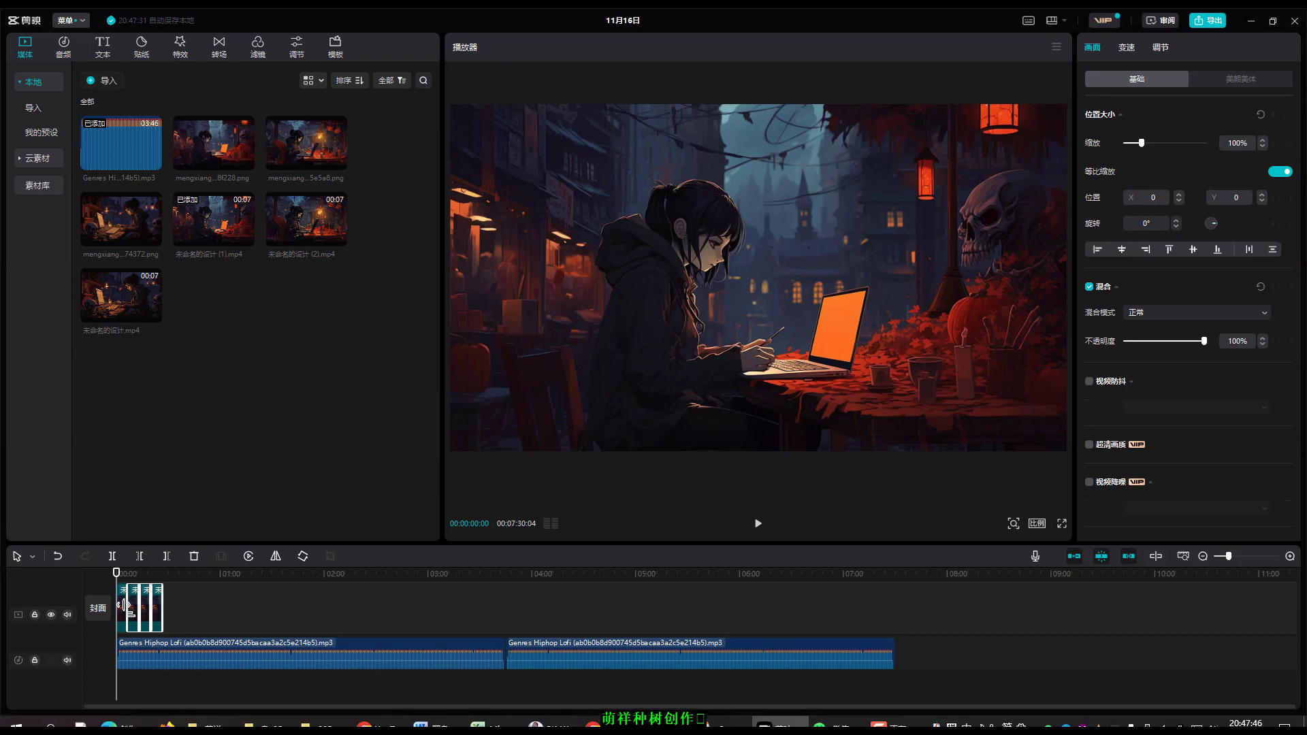
left_click_drag(117, 575, 192, 604)
key("ctrl+v")
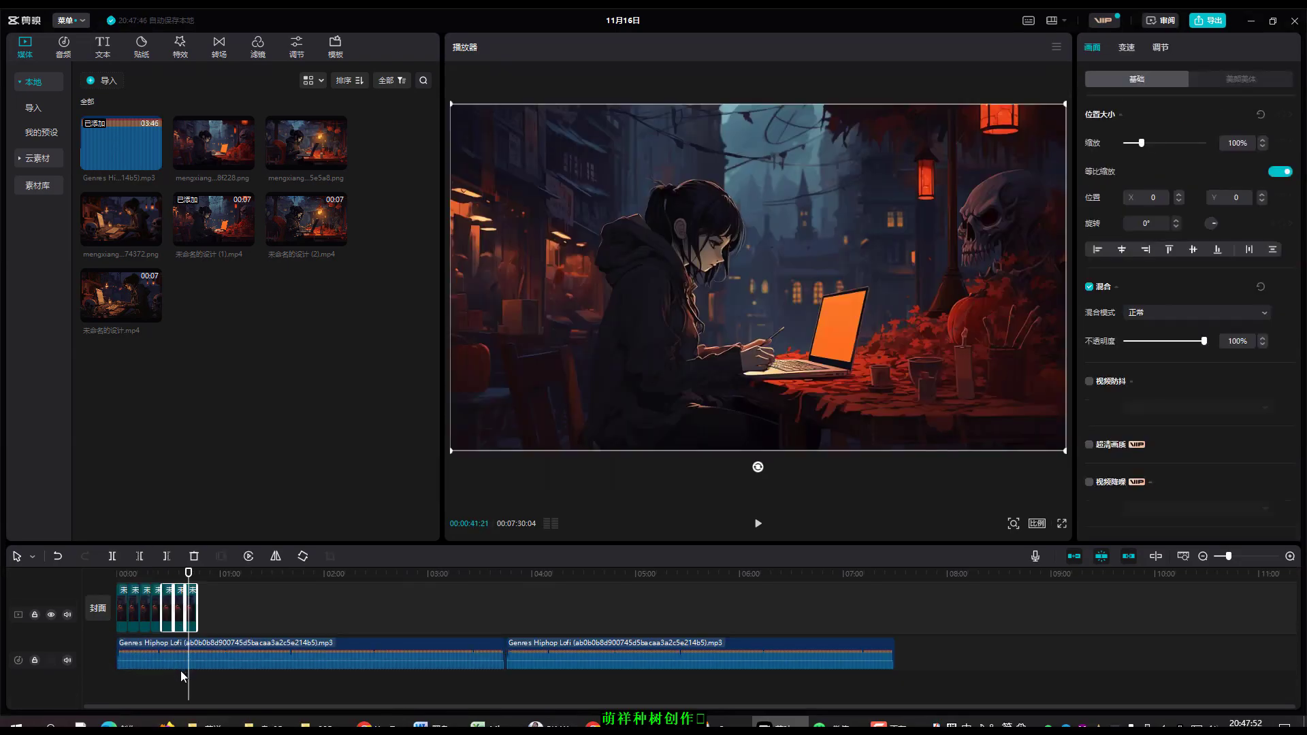
Copy all seven video clips and attach the pasted set to the end of the main track.
left_click(213, 616)
key("ctrl+a")
key("ctrl+c")
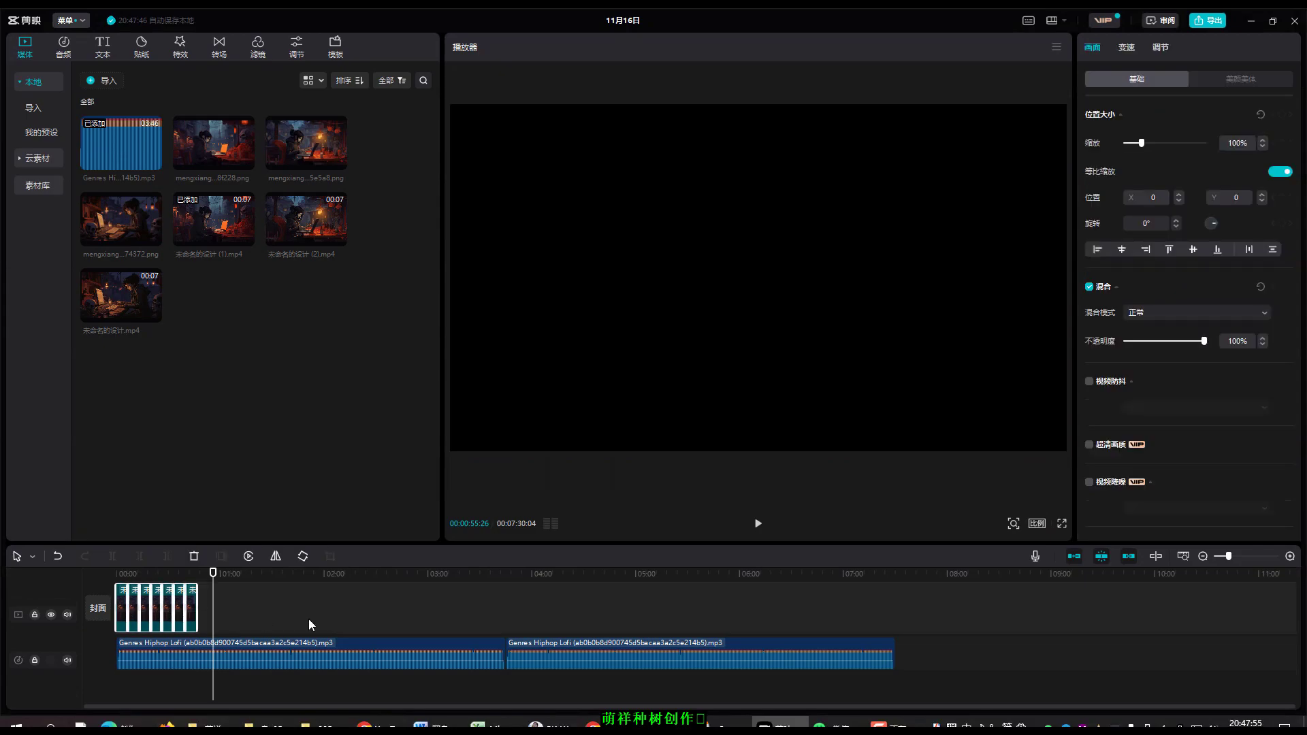
left_click(288, 617)
key("ctrl+v")
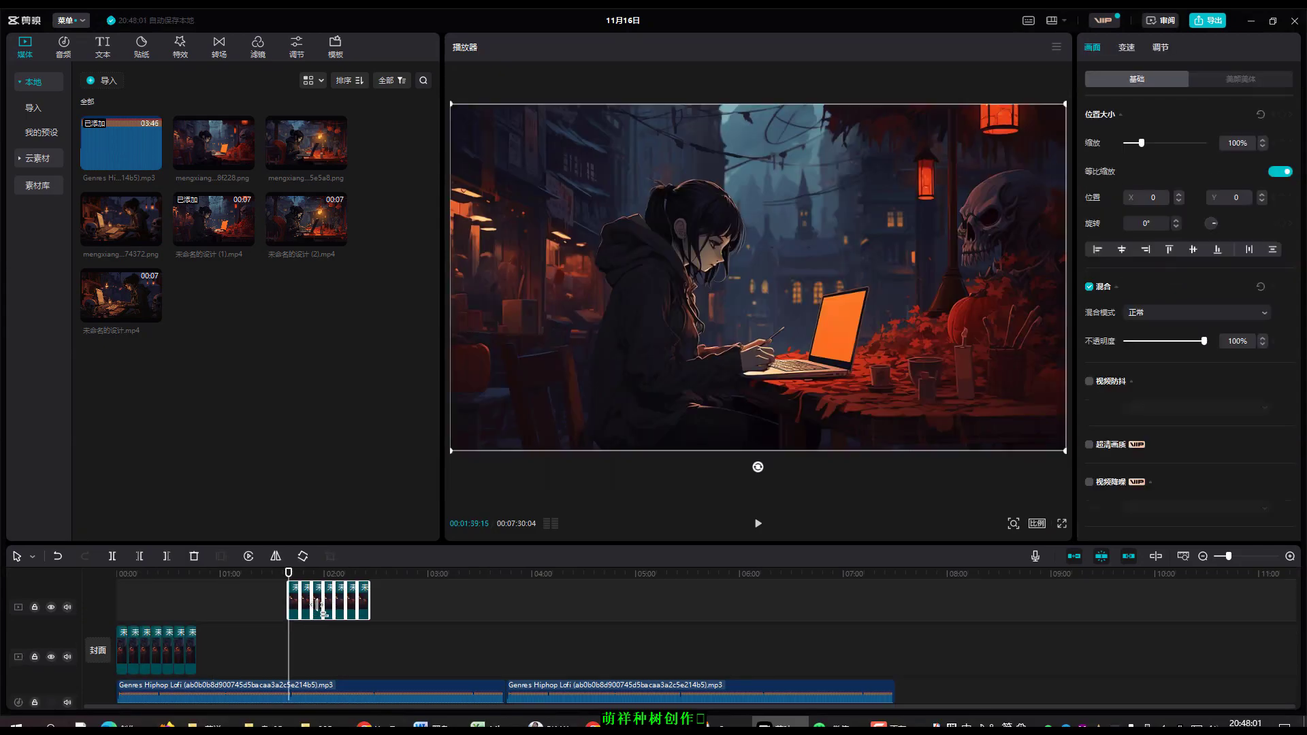
left_click(350, 612)
left_click_drag(312, 608, 119, 608)
Double the whole clip sequence on the main track twice more, moving the pasted overlay set onto the end of the main track.
left_click(326, 616)
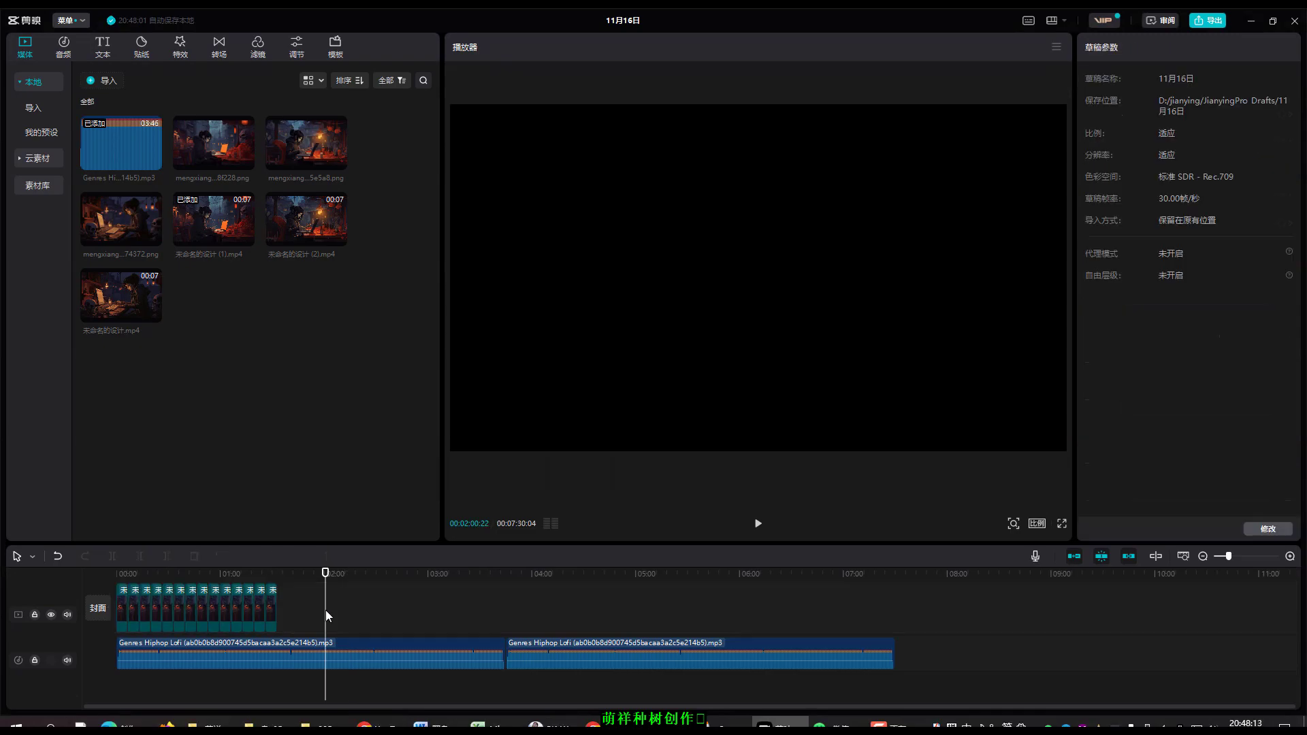
key("ctrl+v")
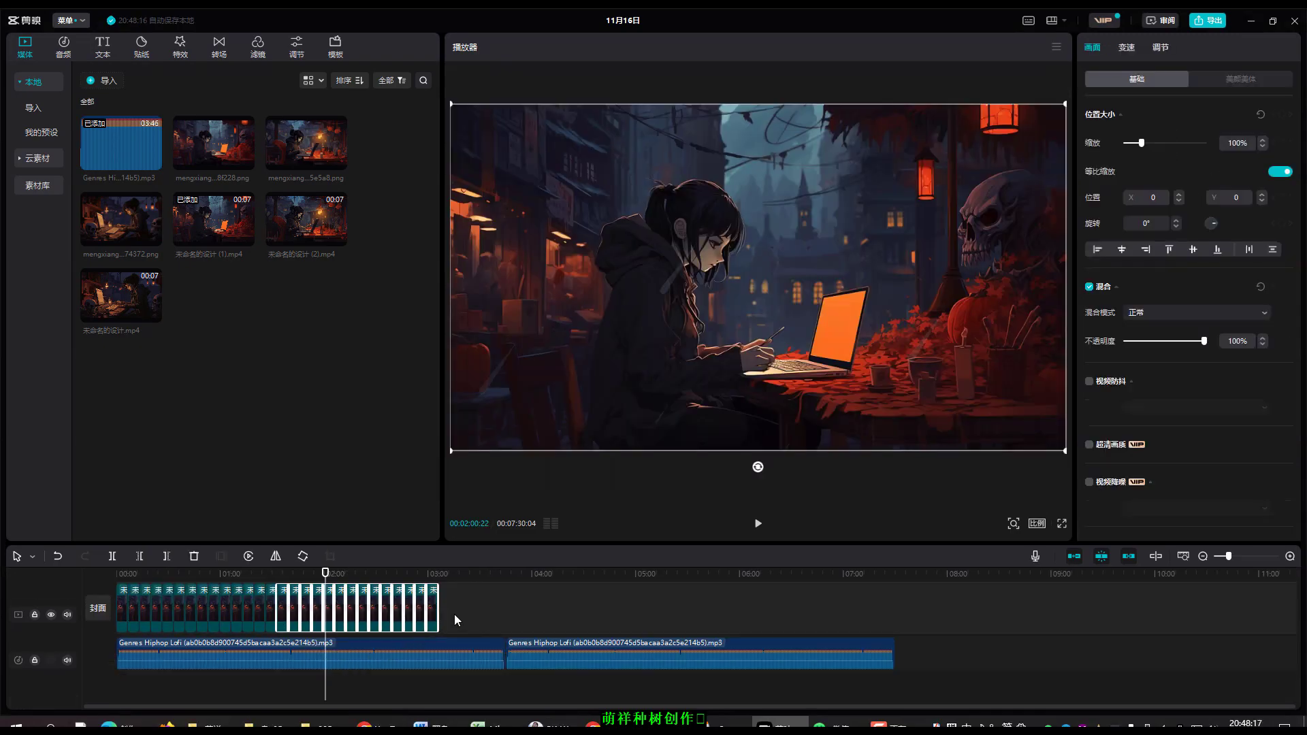
left_click_drag(454, 616, 111, 621)
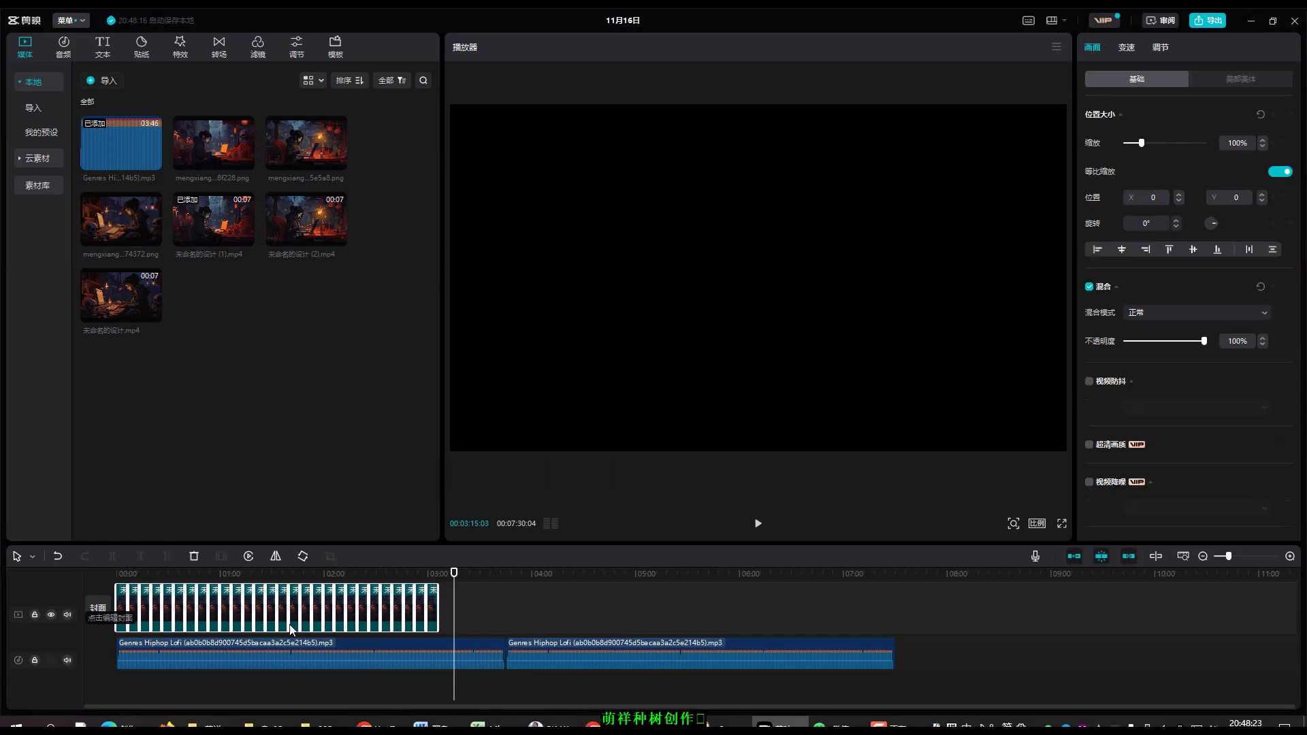
left_click(497, 610)
key("ctrl+v")
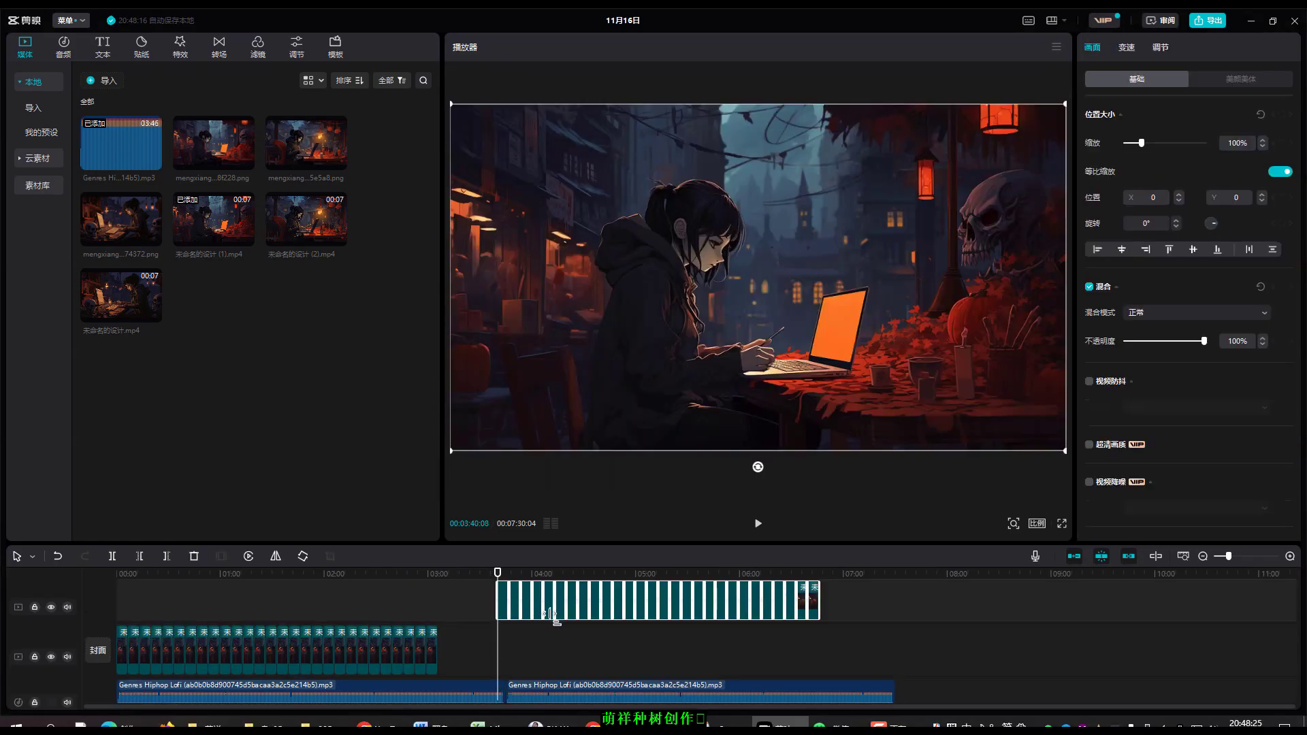
left_click_drag(519, 611, 514, 655)
left_click(787, 621)
left_click_drag(785, 574, 737, 575)
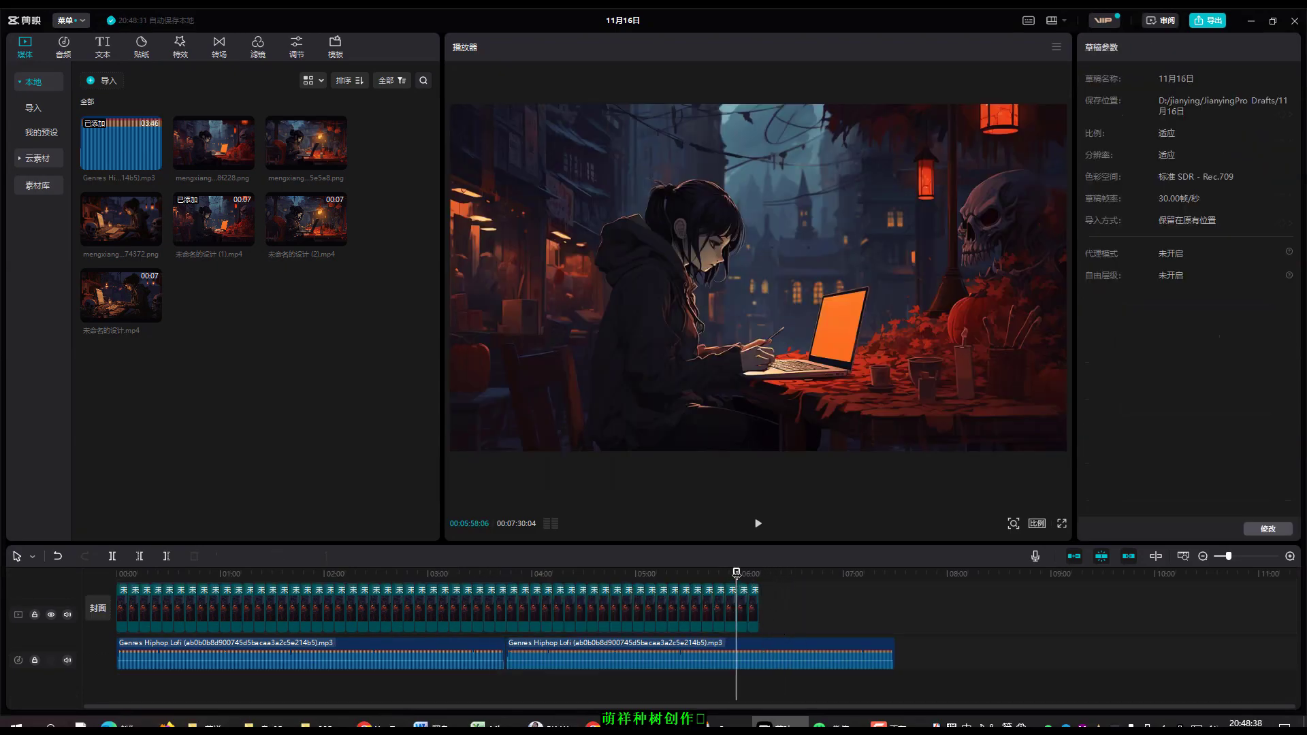
Paste the copied batch of video clips once more at the end of the main track.
left_click(809, 599)
key("ctrl+v")
left_click(1111, 615)
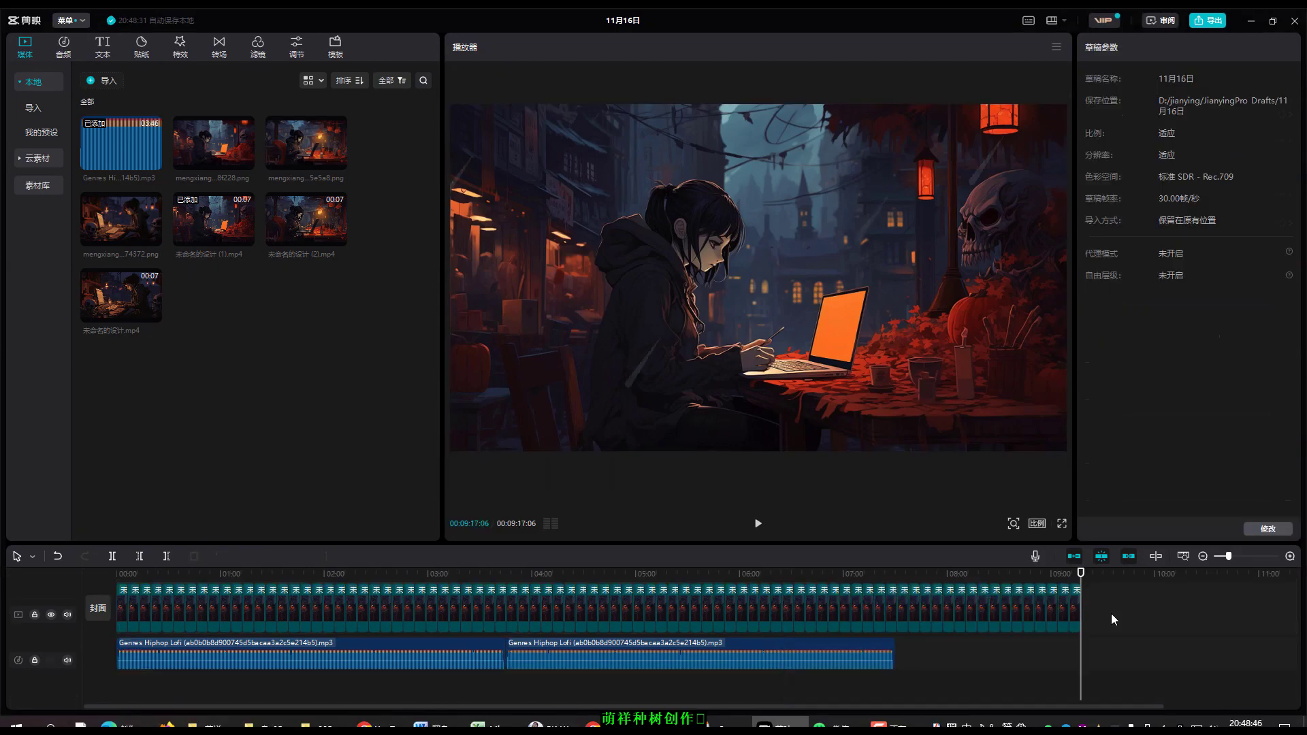
Add a third copy of the Genres Hiphop Lofi audio after the second and trim it to end with the video clips.
left_click_drag(1098, 612, 909, 619)
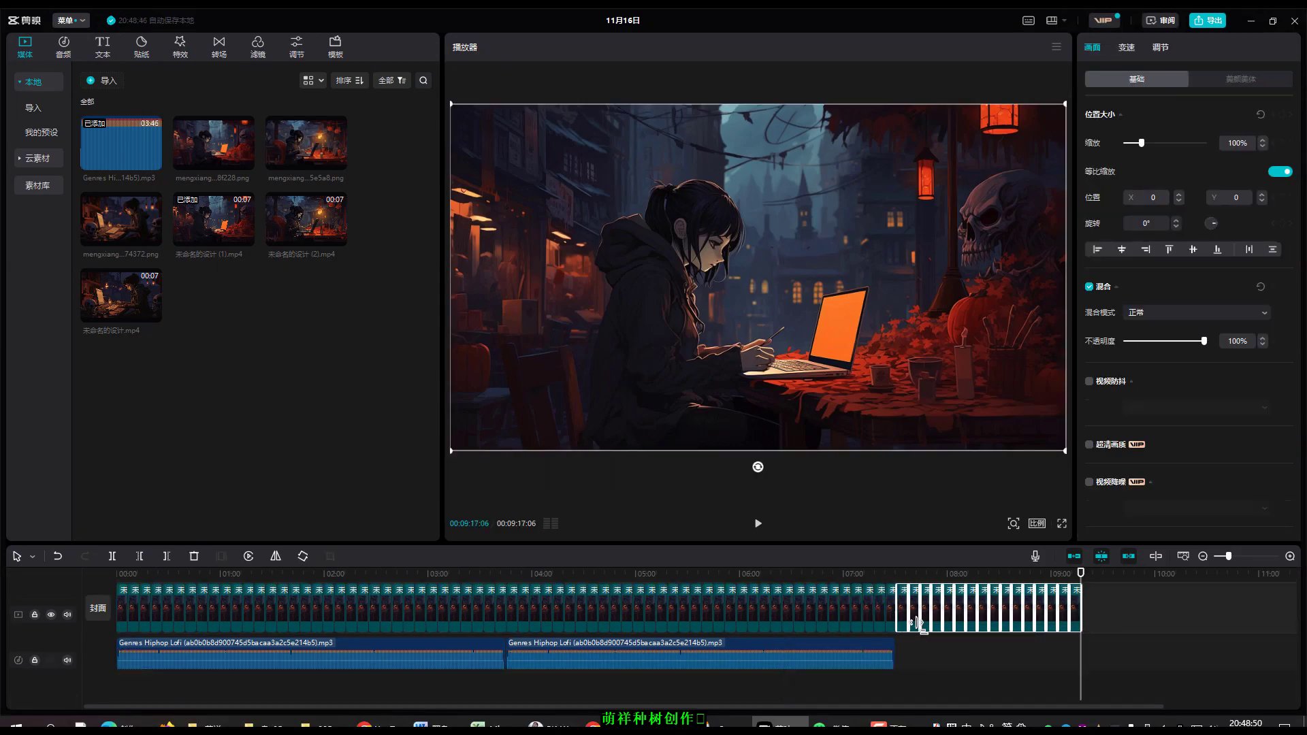
left_click(917, 661)
left_click(855, 651)
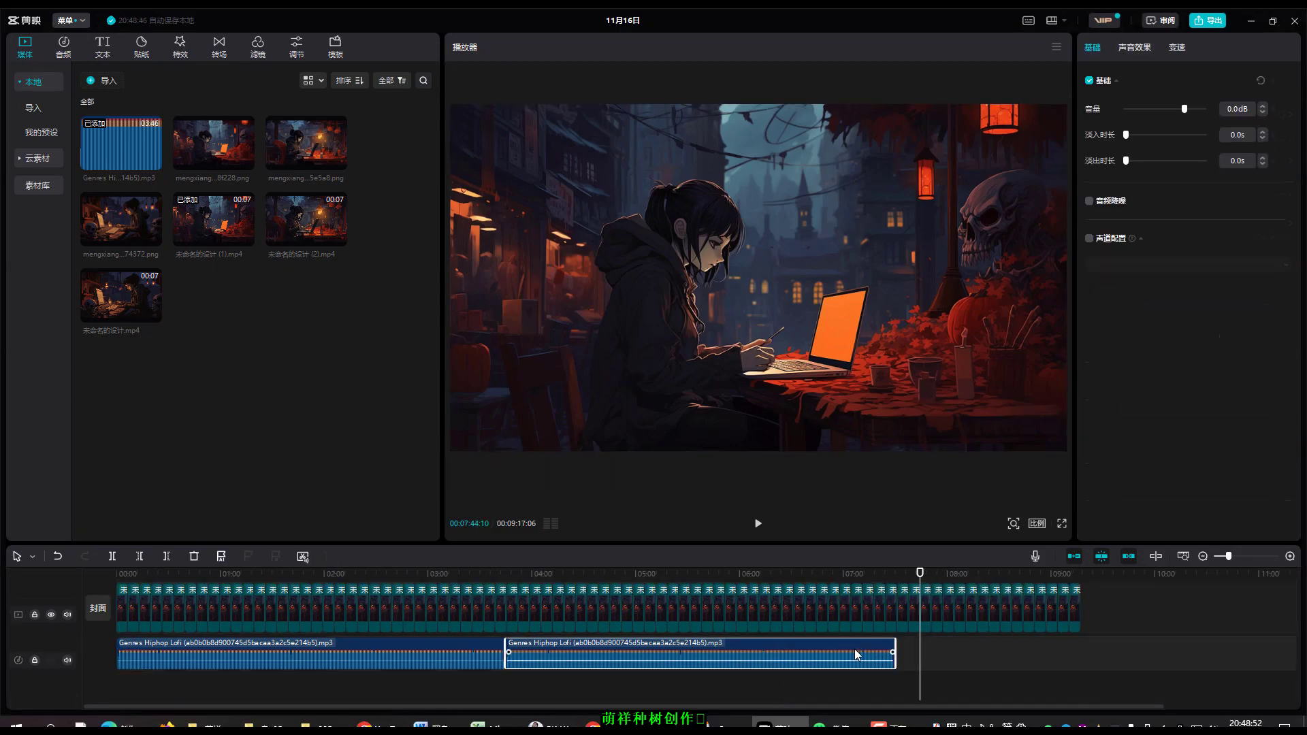
key("ctrl+c")
key("ctrl+v")
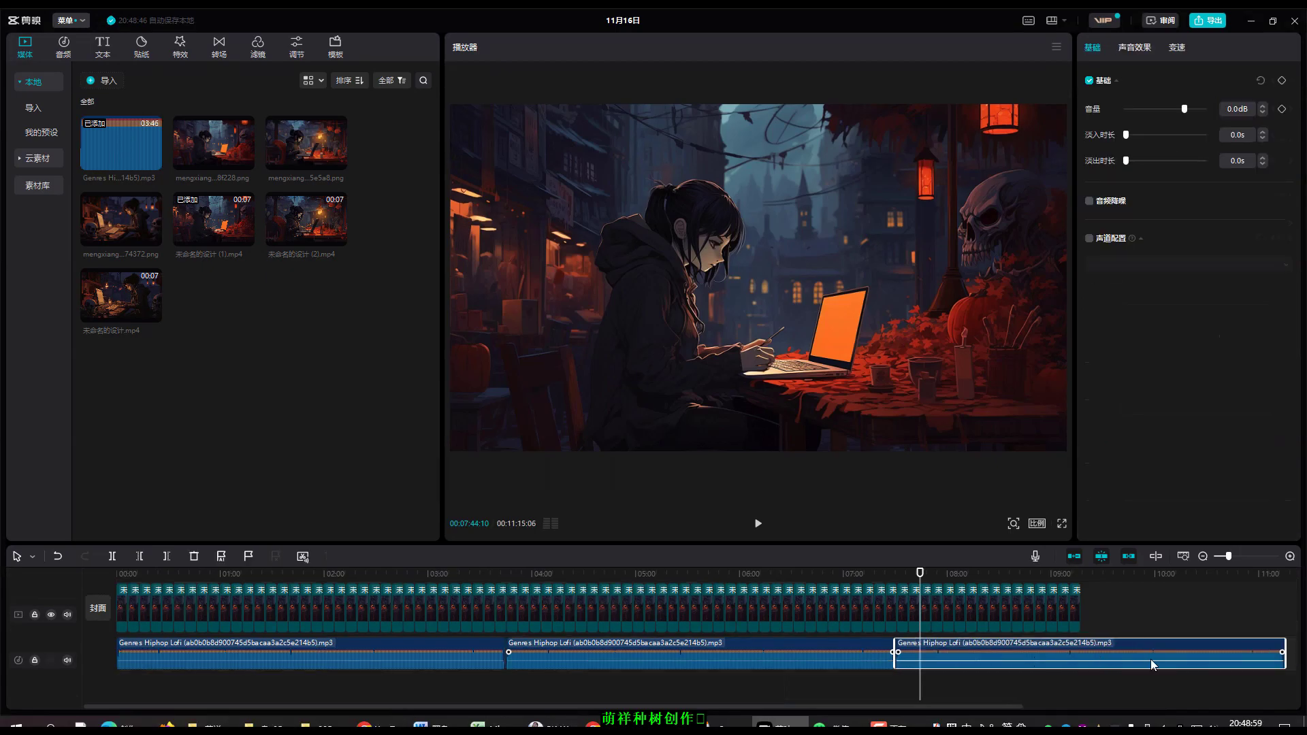
left_click_drag(1285, 659, 1081, 659)
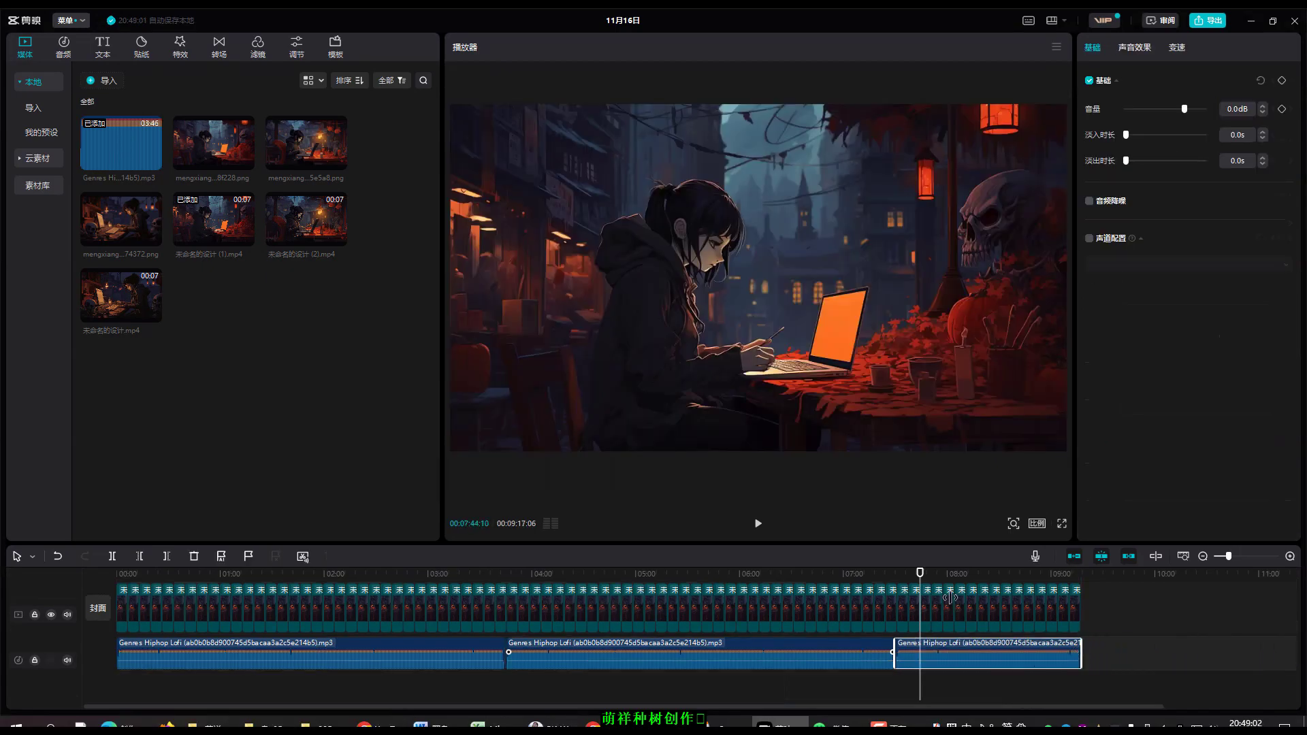
Play the assembled video with its music from the beginning of the timeline.
key("Home")
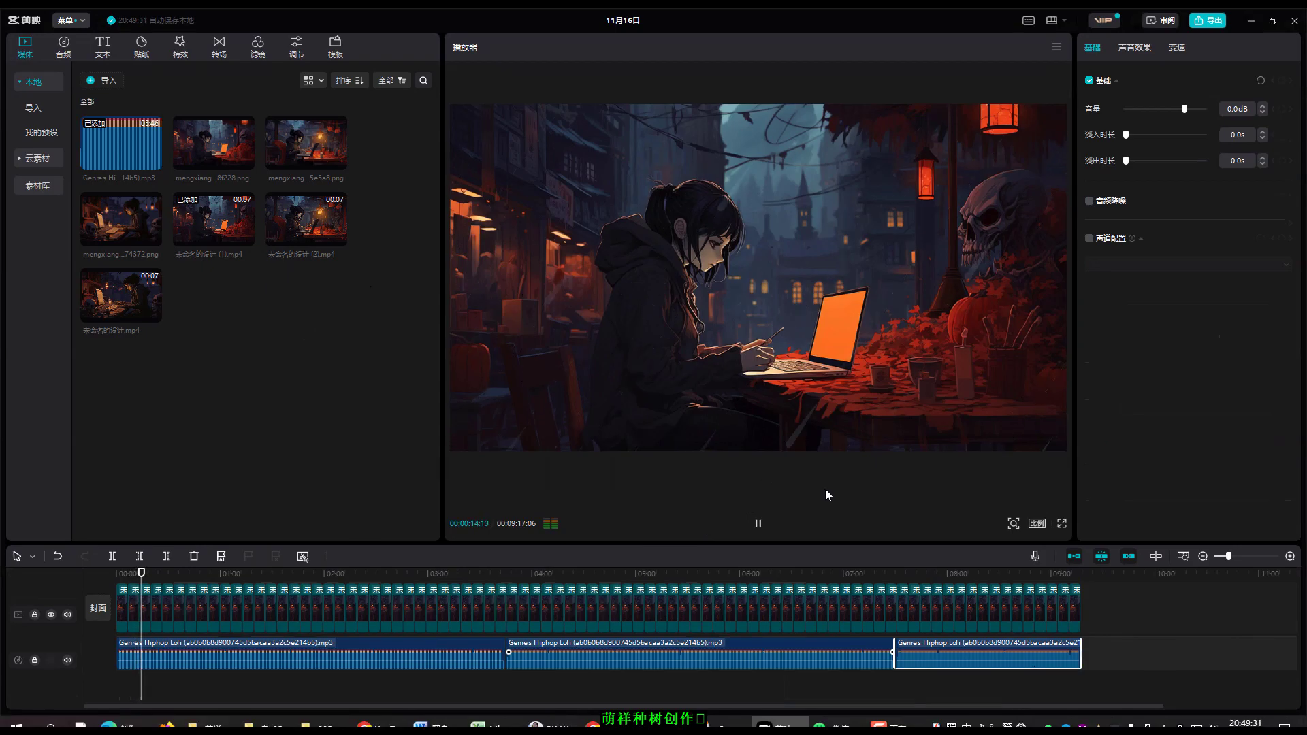
left_click(759, 525)
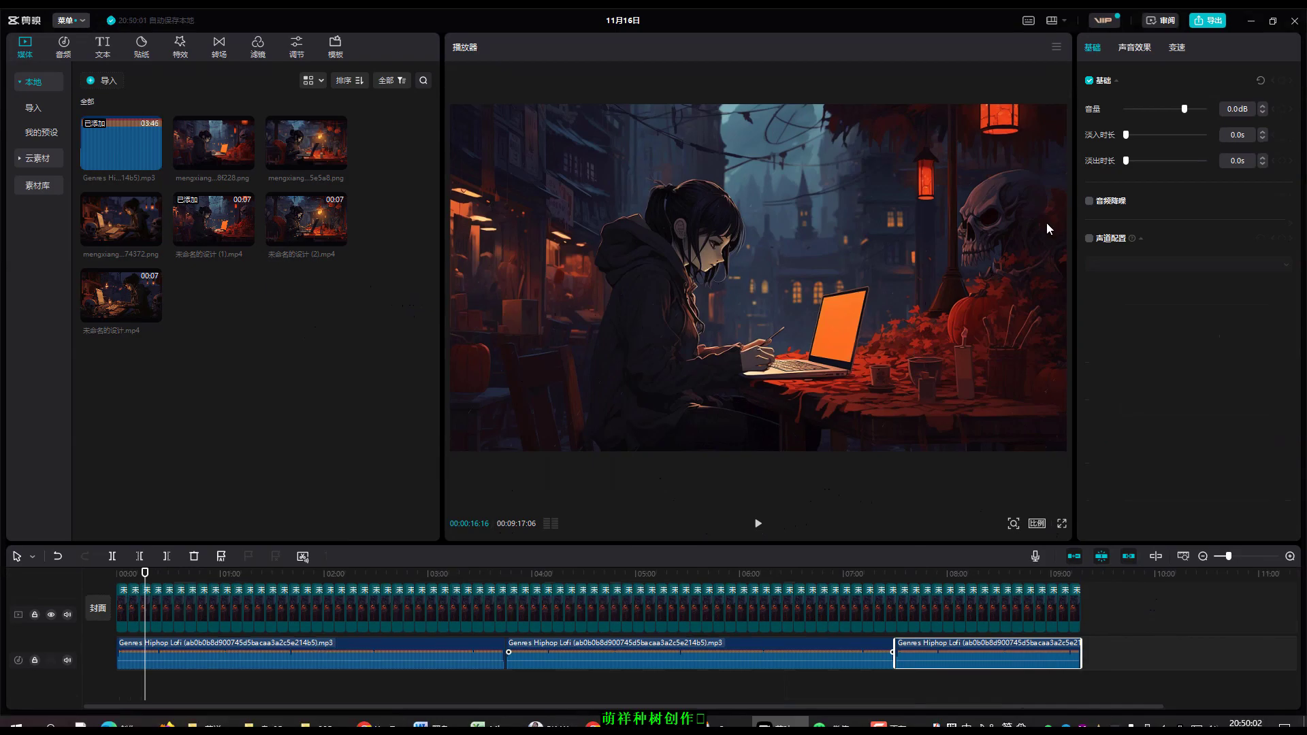
Export the video as 11月16日-lofi music in 1080P mp4 to folder 005, and close the export dialog without publishing.
left_click(1211, 24)
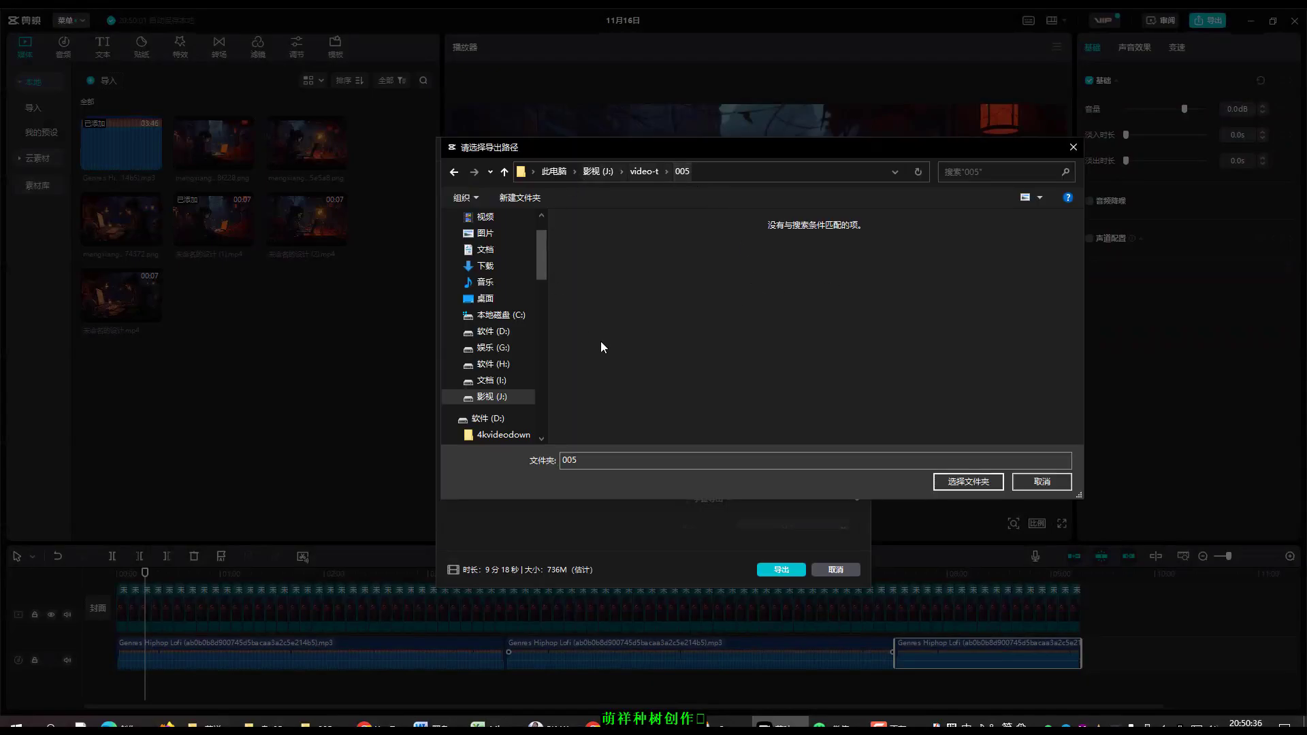
left_click(965, 483)
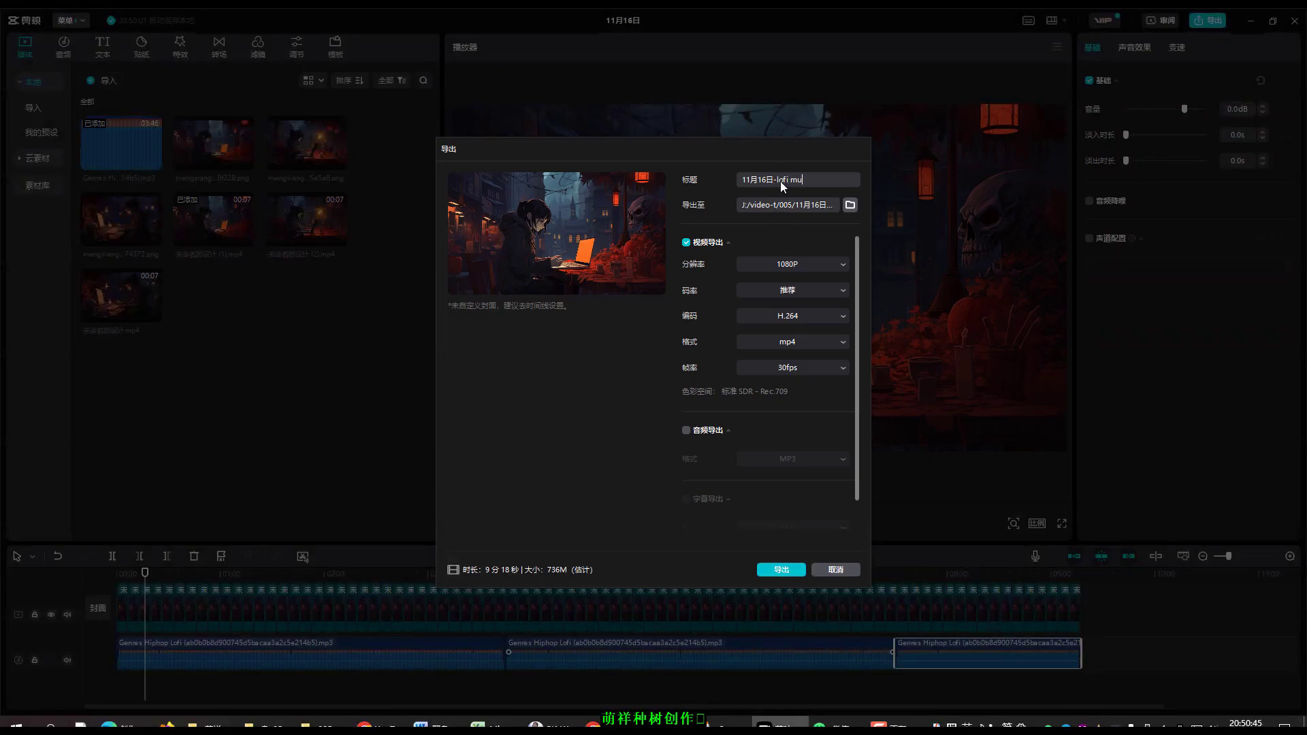
scroll(810, 475, "down", 2)
left_click(781, 570)
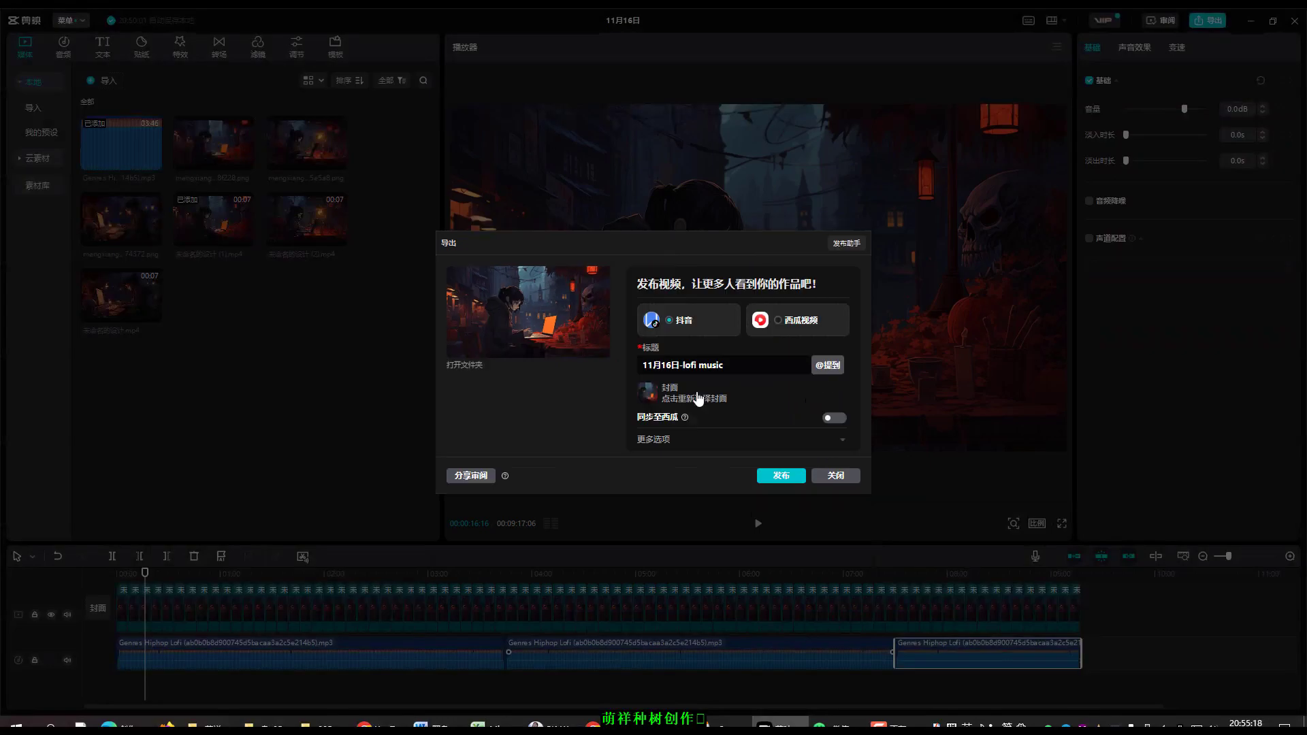
left_click(837, 477)
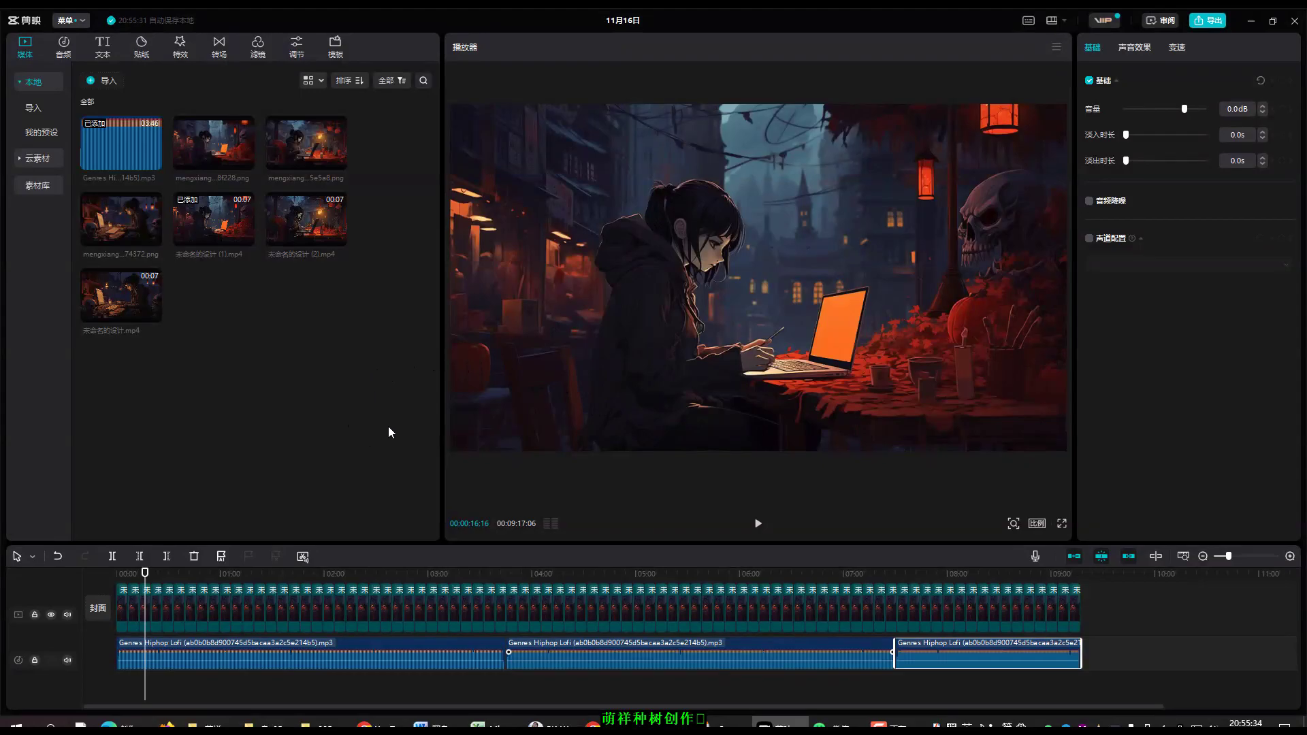
Switch to File Explorer, play the exported 11月16日-lofi music.mp4 from folder 005 in VLC and pause it.
left_click(320, 724)
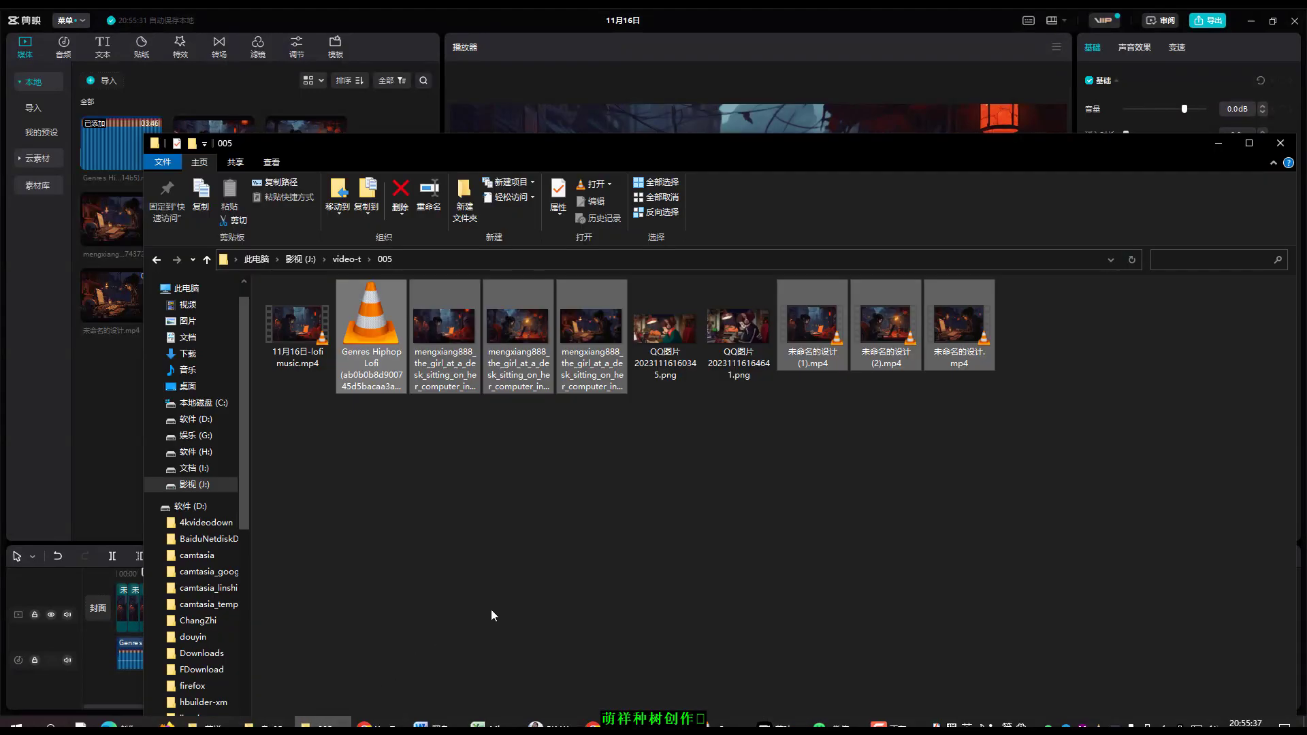
double_click(298, 331)
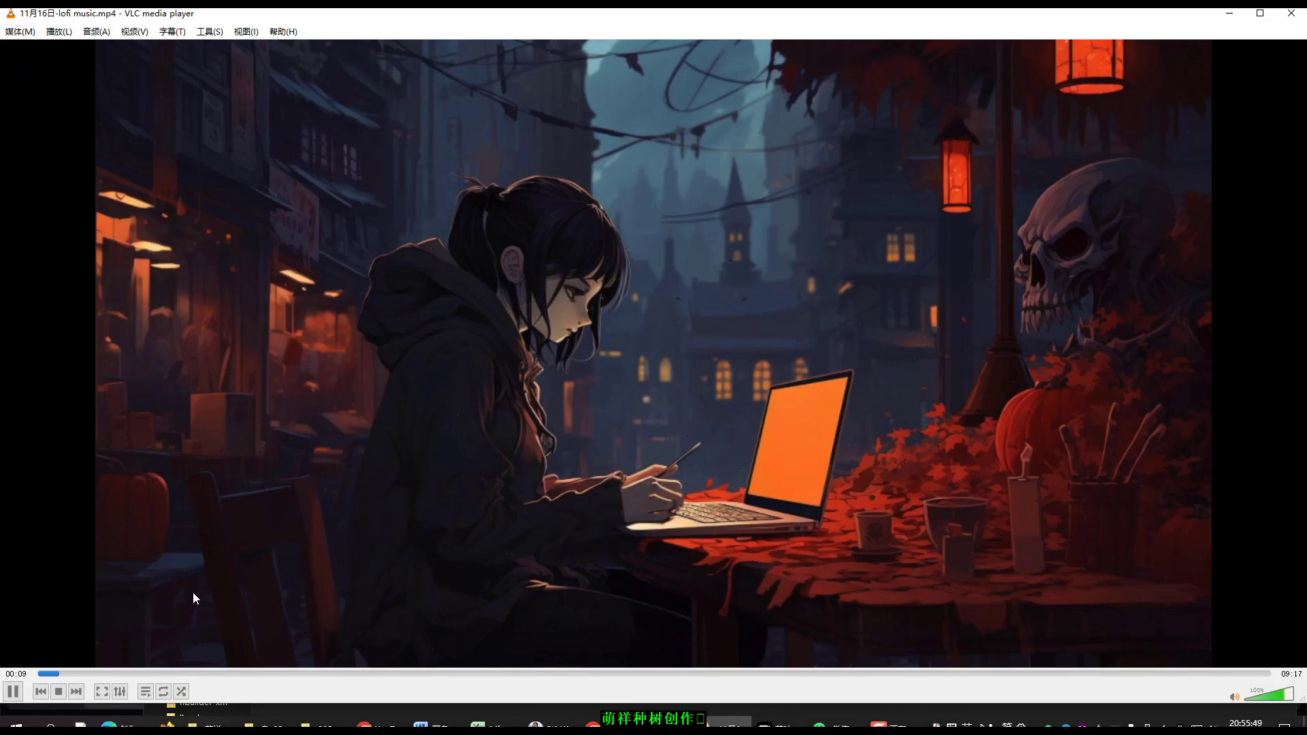
left_click(12, 691)
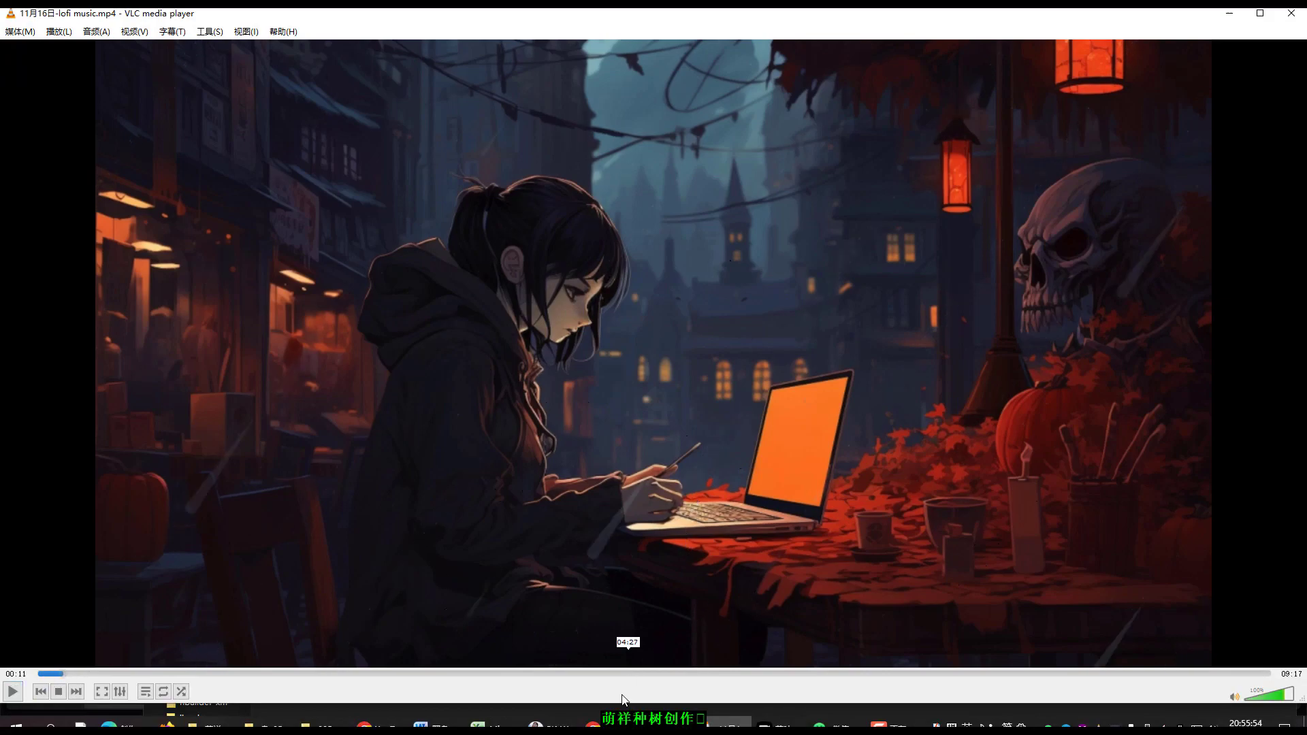
Switch to Chrome and examine the track list and promotional links in the Chillhop Beat Tapes video description on YouTube.
left_click(592, 725)
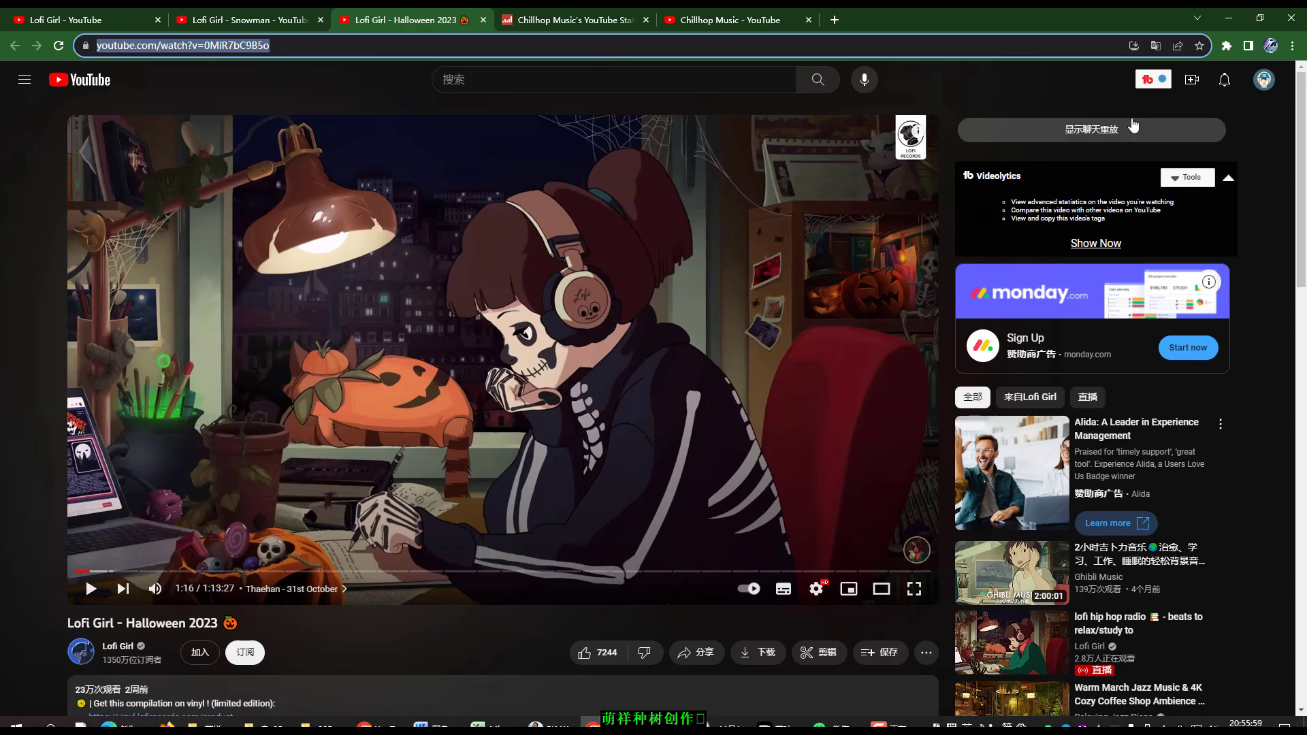
left_click(1229, 19)
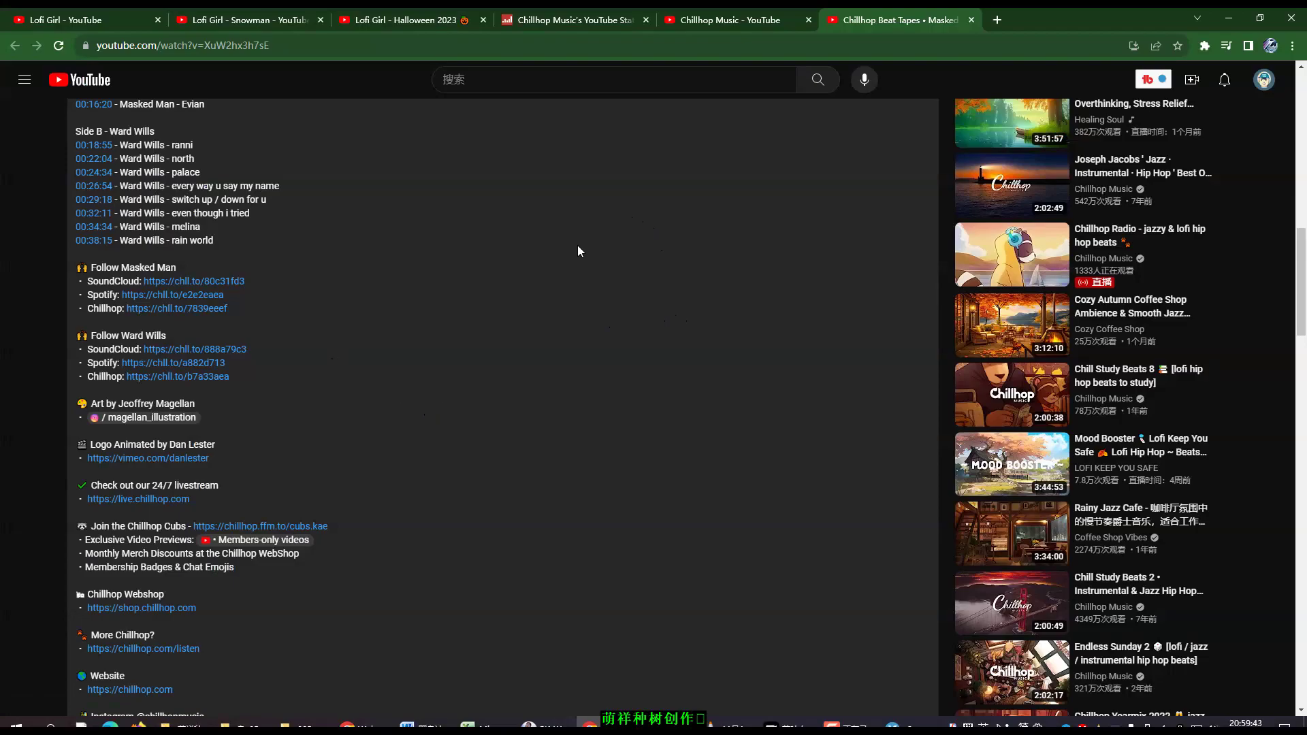
scroll(574, 263, "down", 1)
scroll(560, 339, "down", 1)
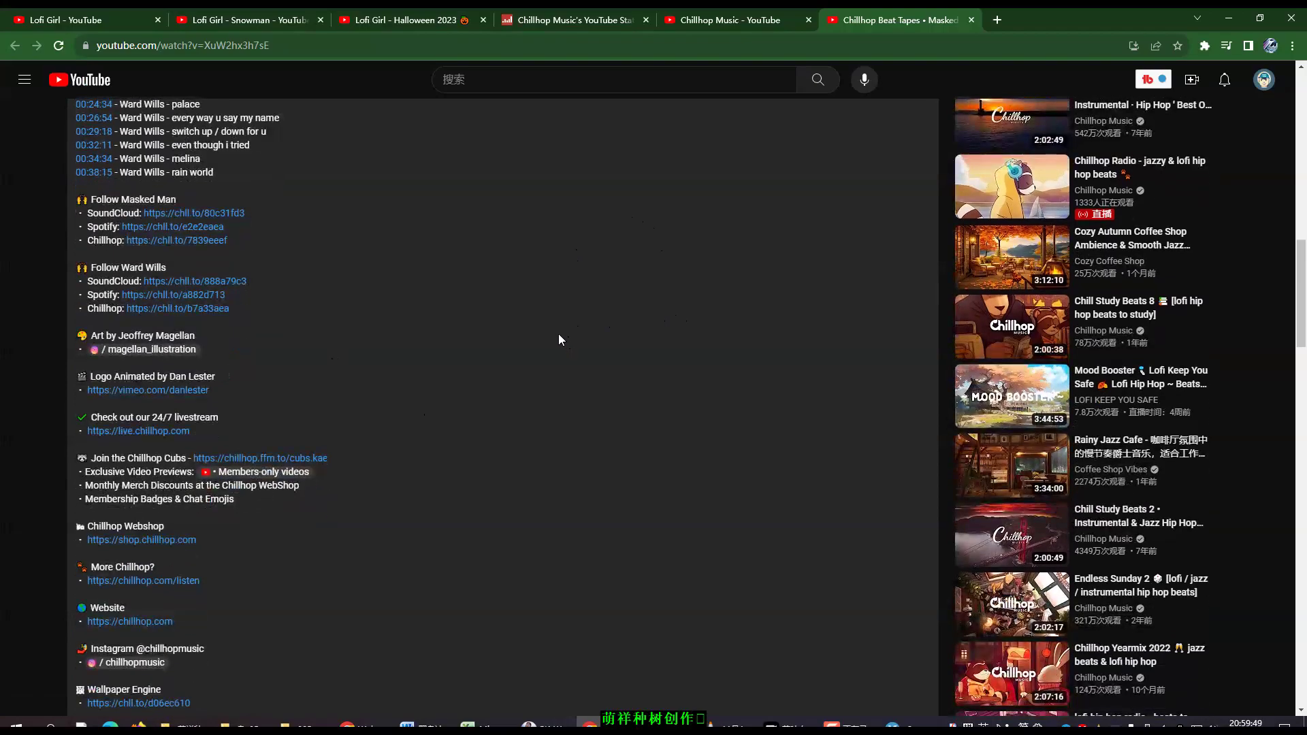
scroll(557, 338, "down", 2)
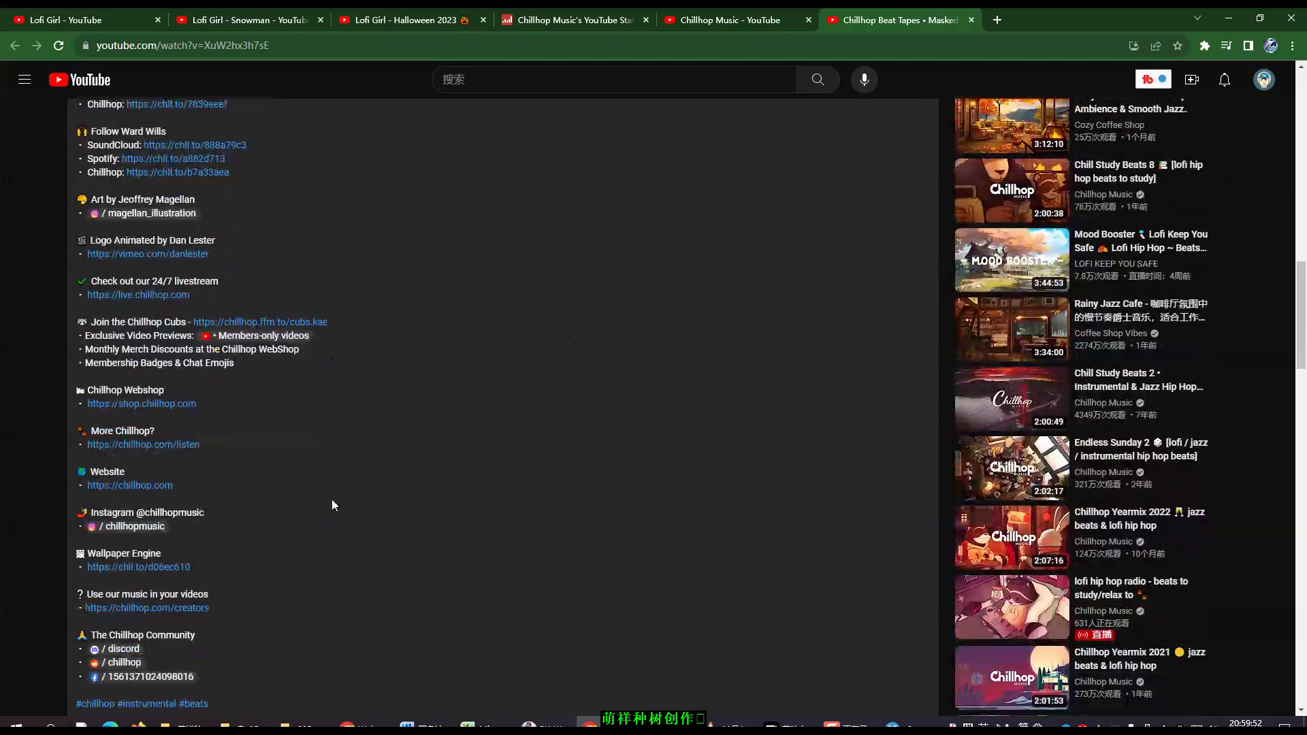
scroll(263, 459, "down", 1)
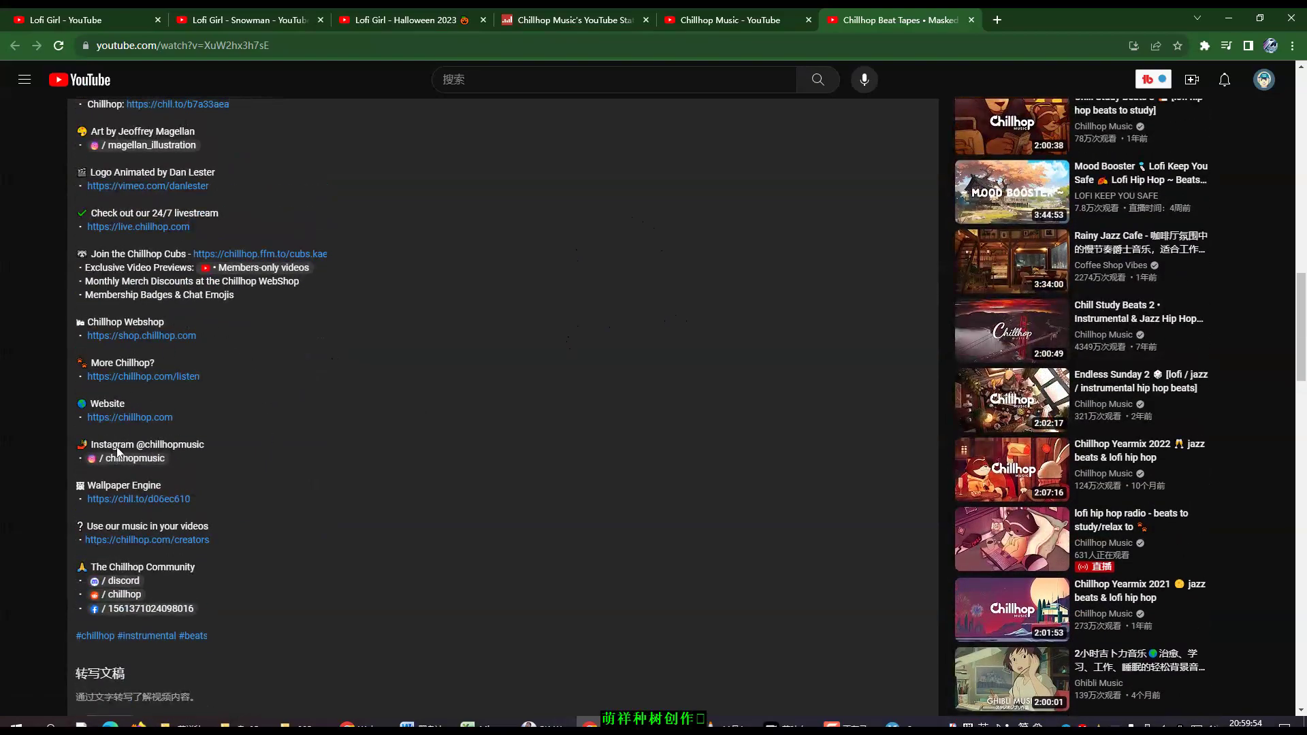
scroll(277, 432, "up", 2)
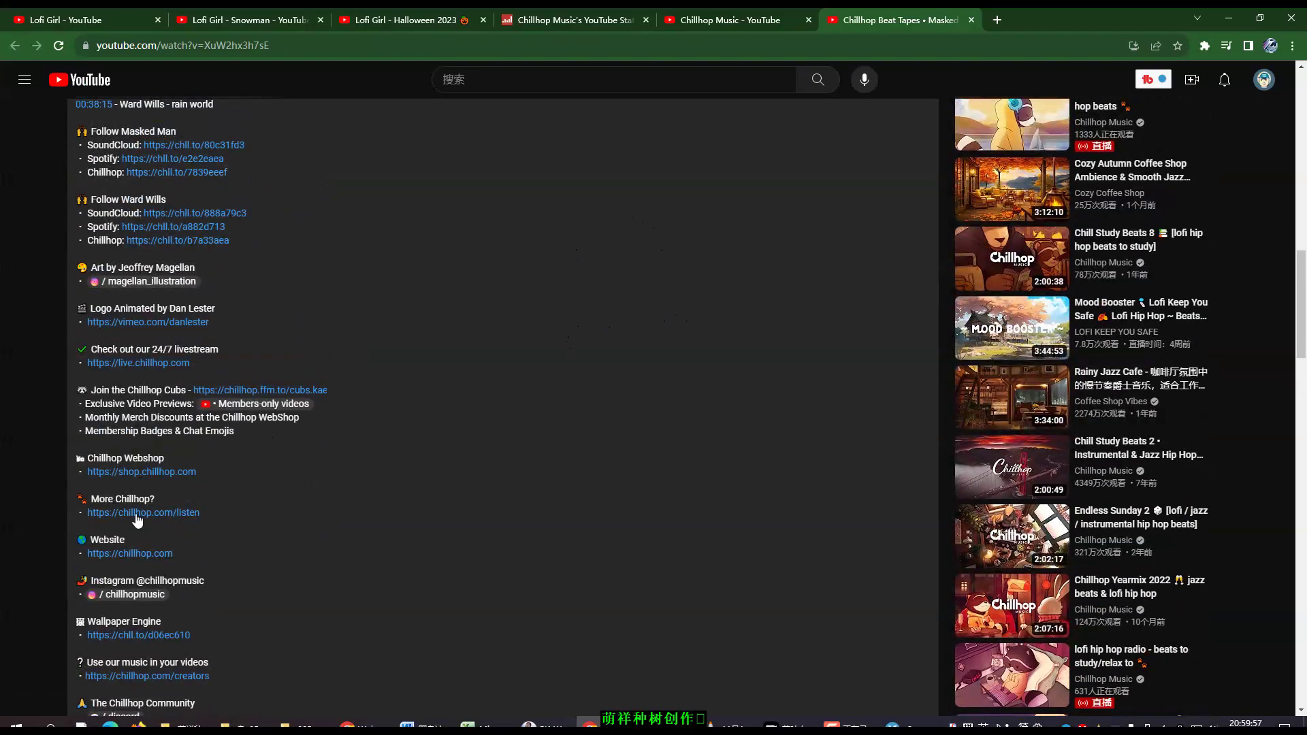
scroll(492, 525, "down", 8)
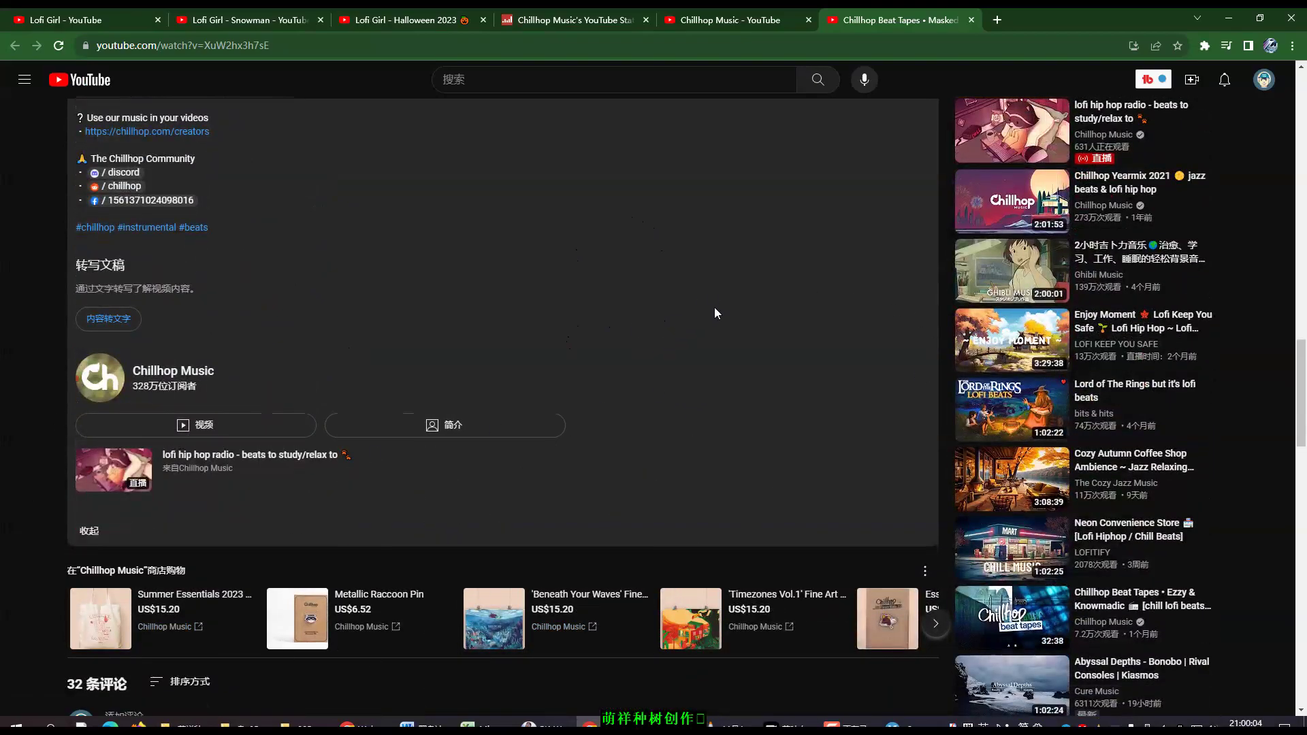
scroll(661, 415, "up", 5)
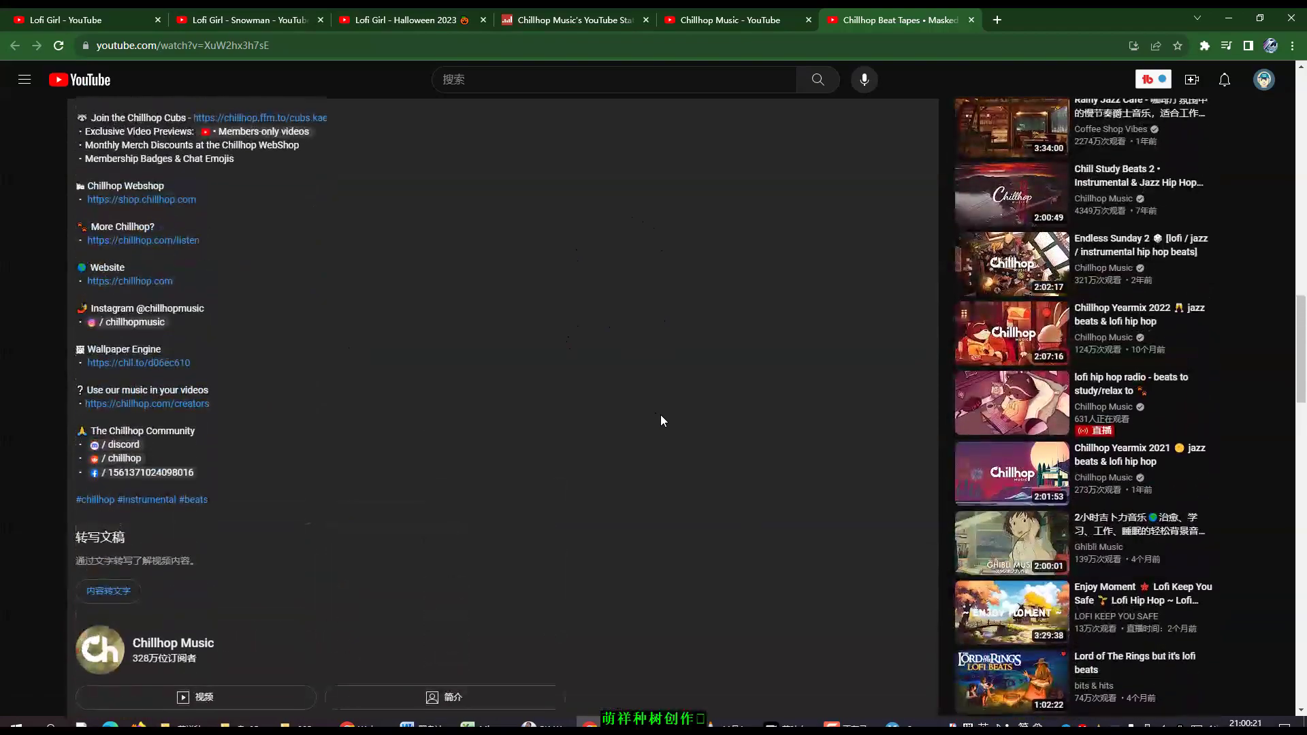
scroll(353, 407, "up", 12)
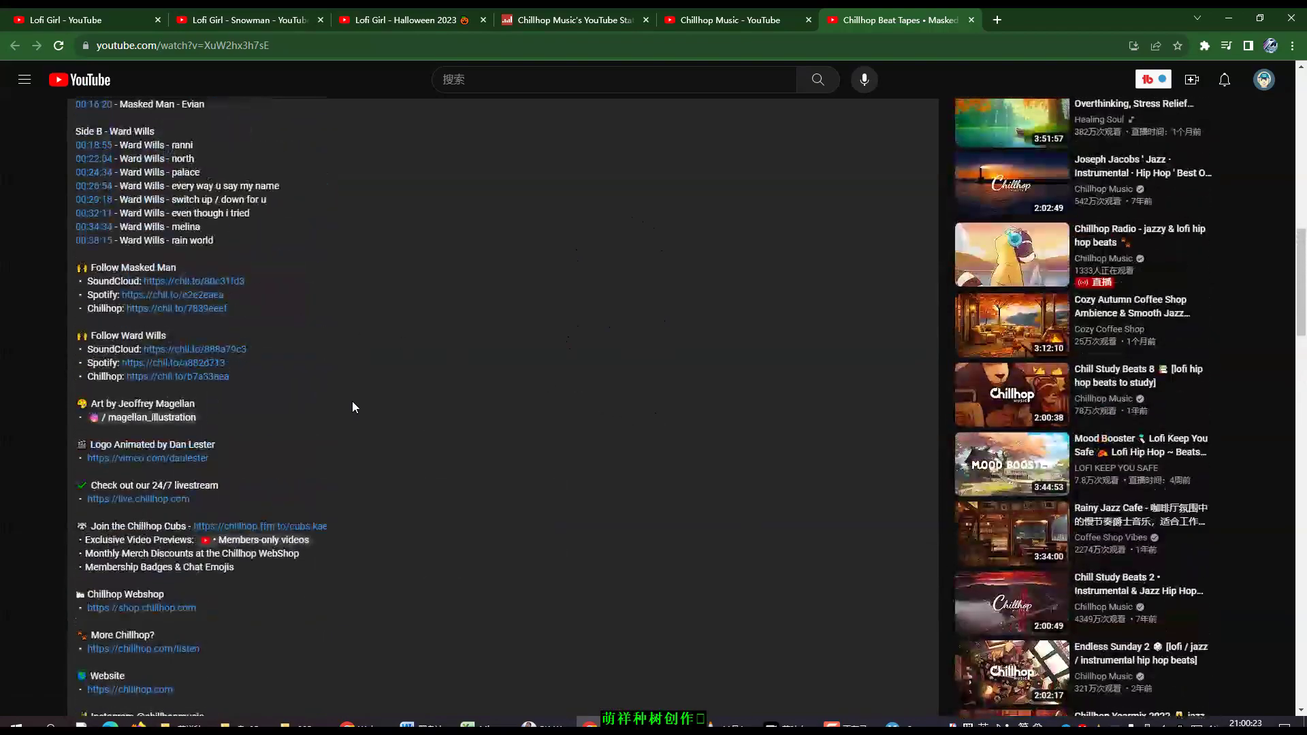
scroll(353, 407, "down", 1)
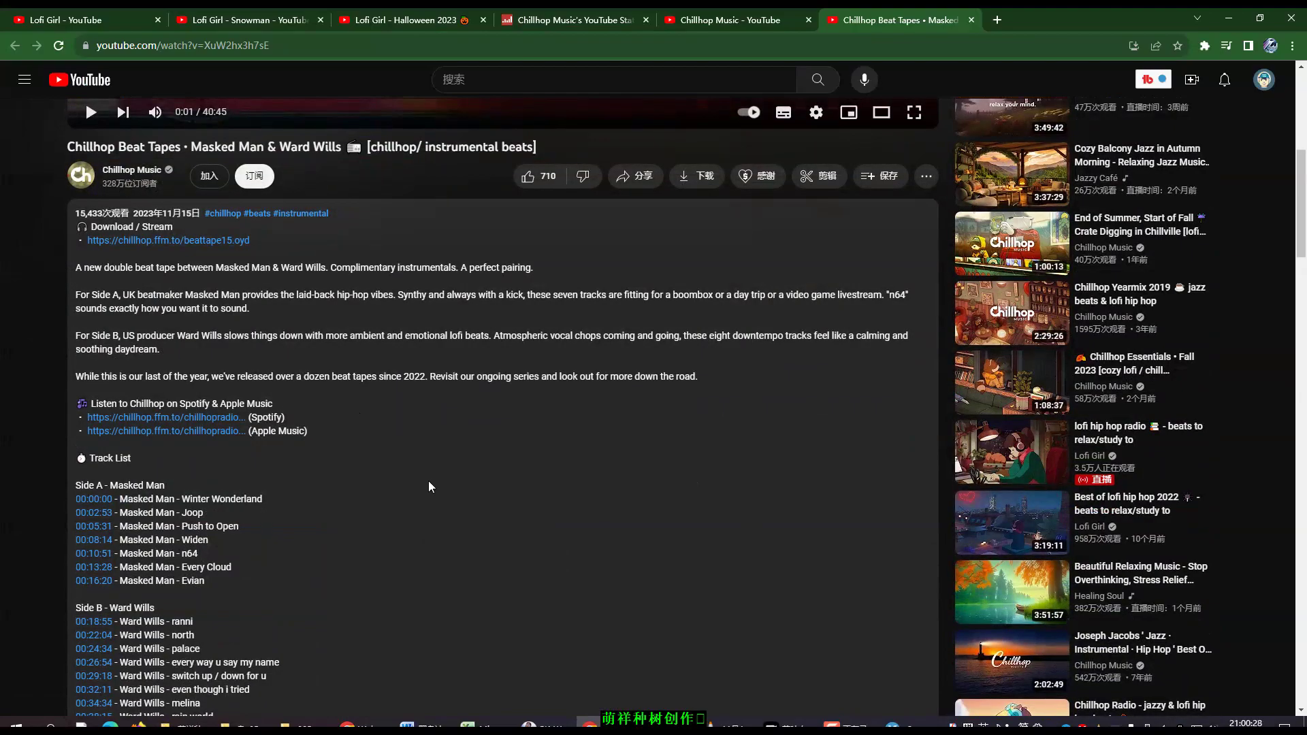
Switch to the other Chrome window and look through the affiliate and seller sections of the ClickBank home page.
left_click(372, 722)
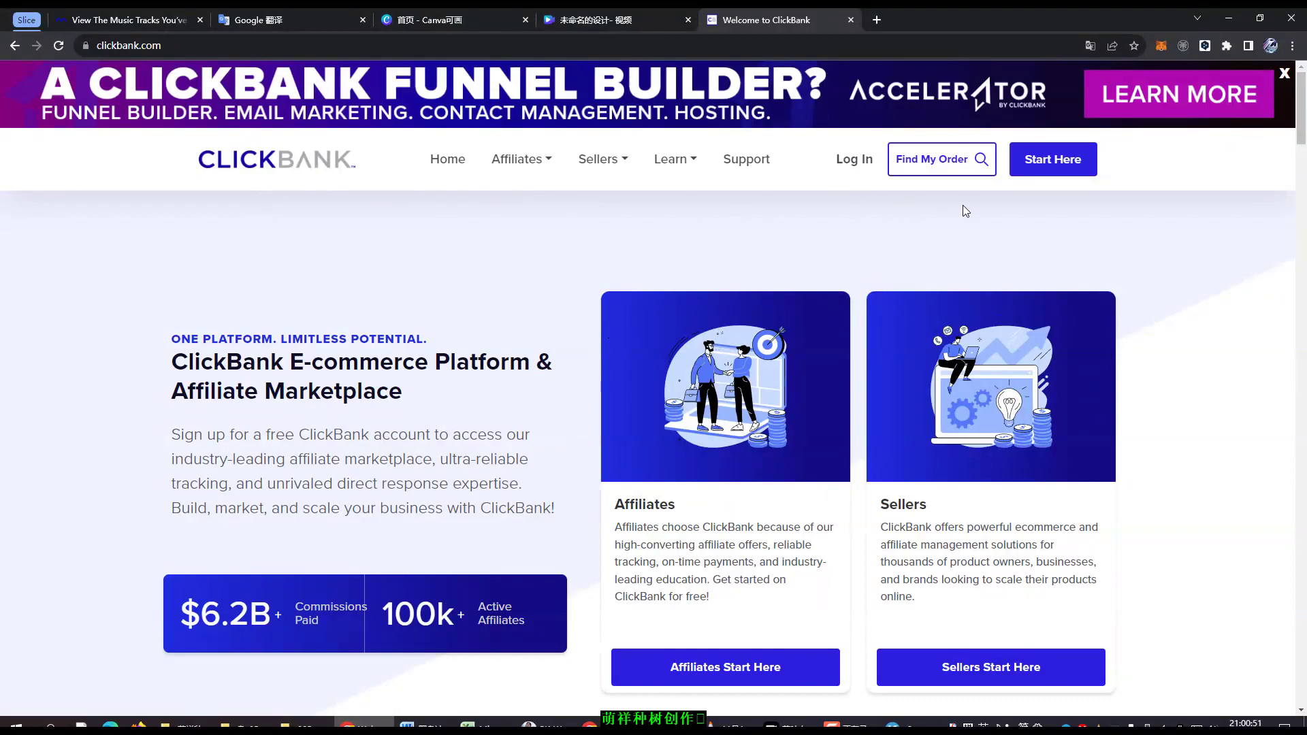
scroll(861, 254, "down", 4)
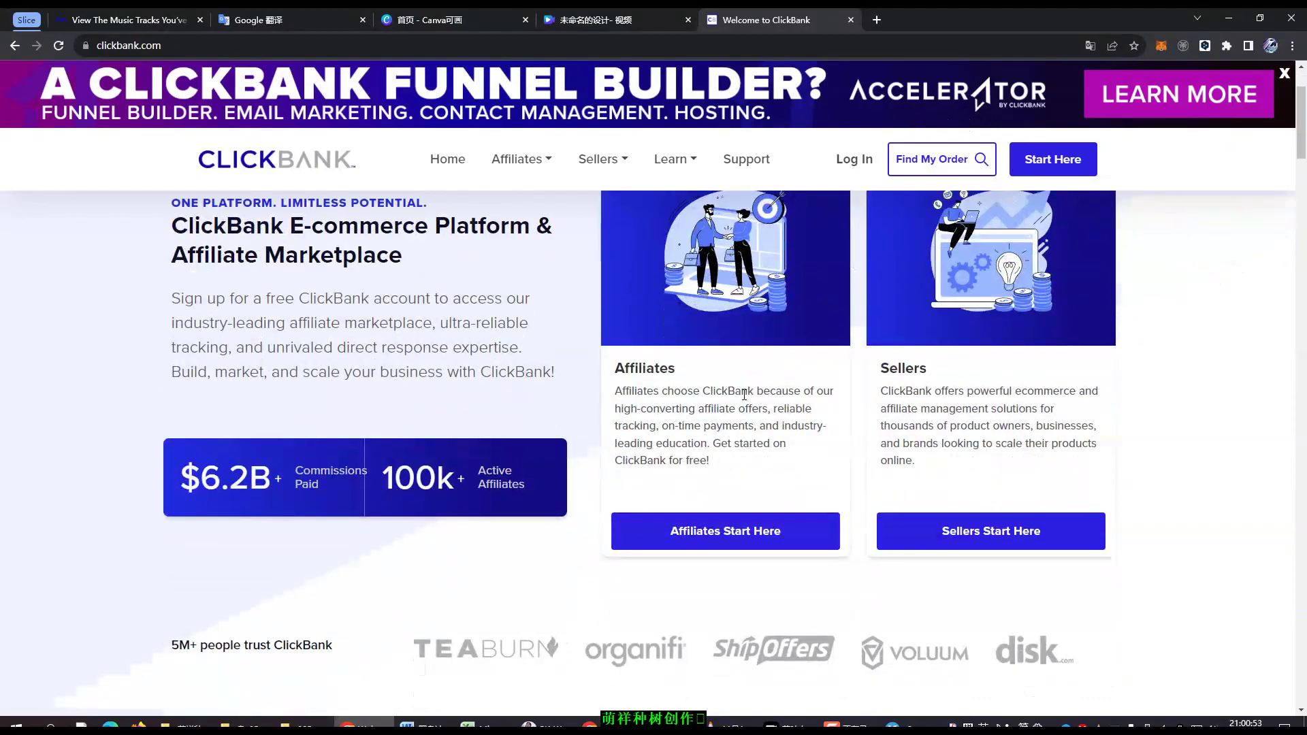
scroll(743, 390, "down", 2)
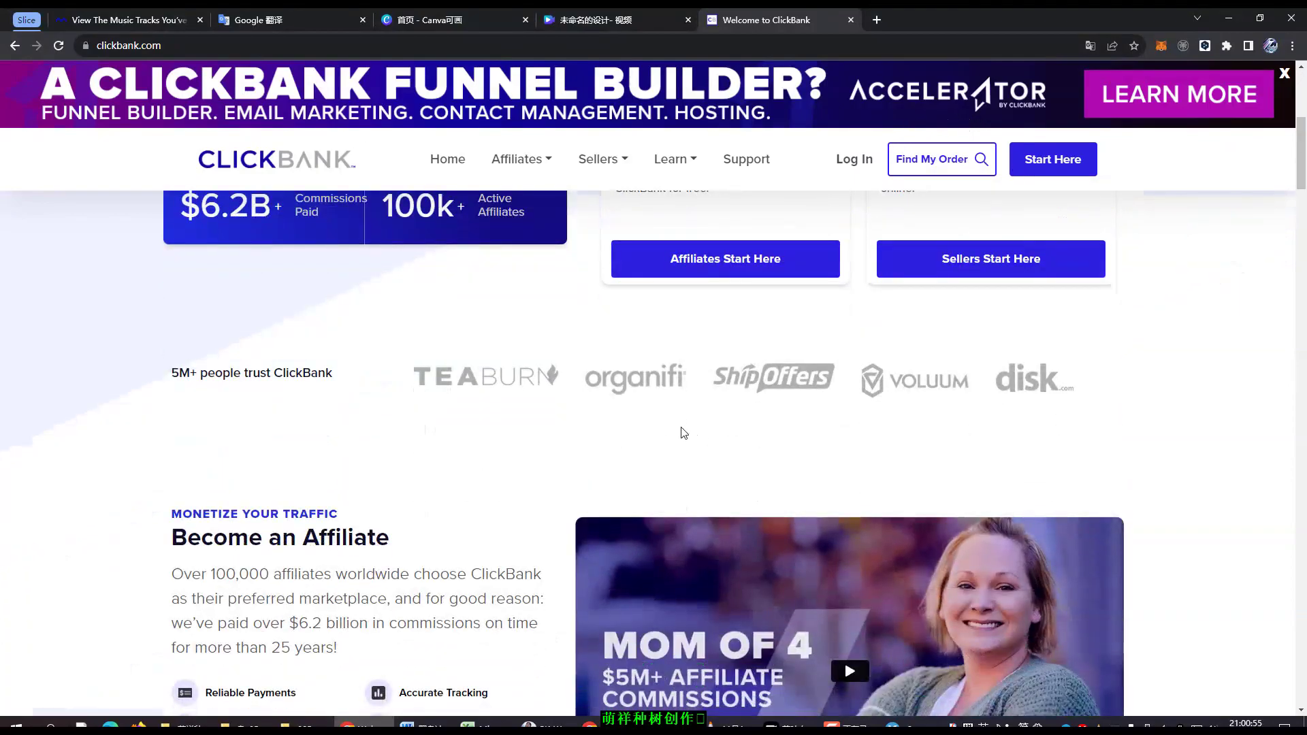
scroll(674, 433, "down", 3)
scroll(504, 451, "down", 8)
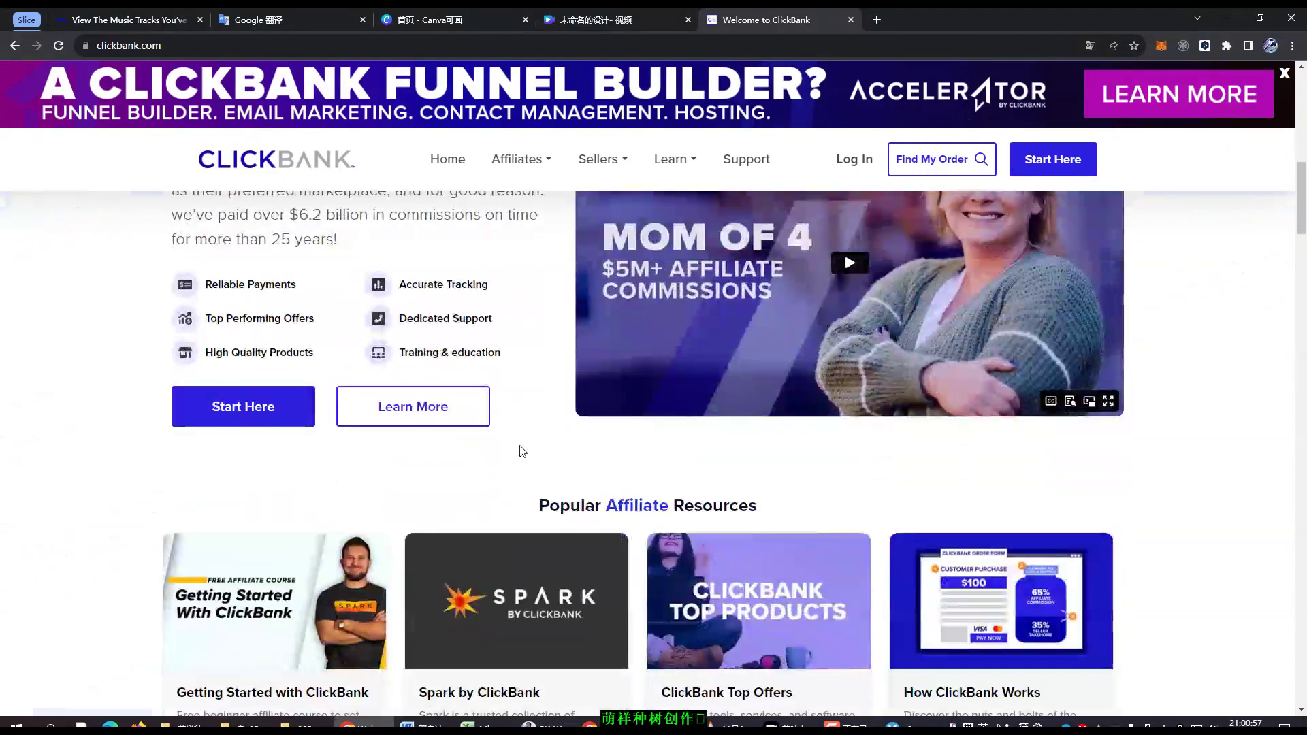
scroll(583, 509, "down", 15)
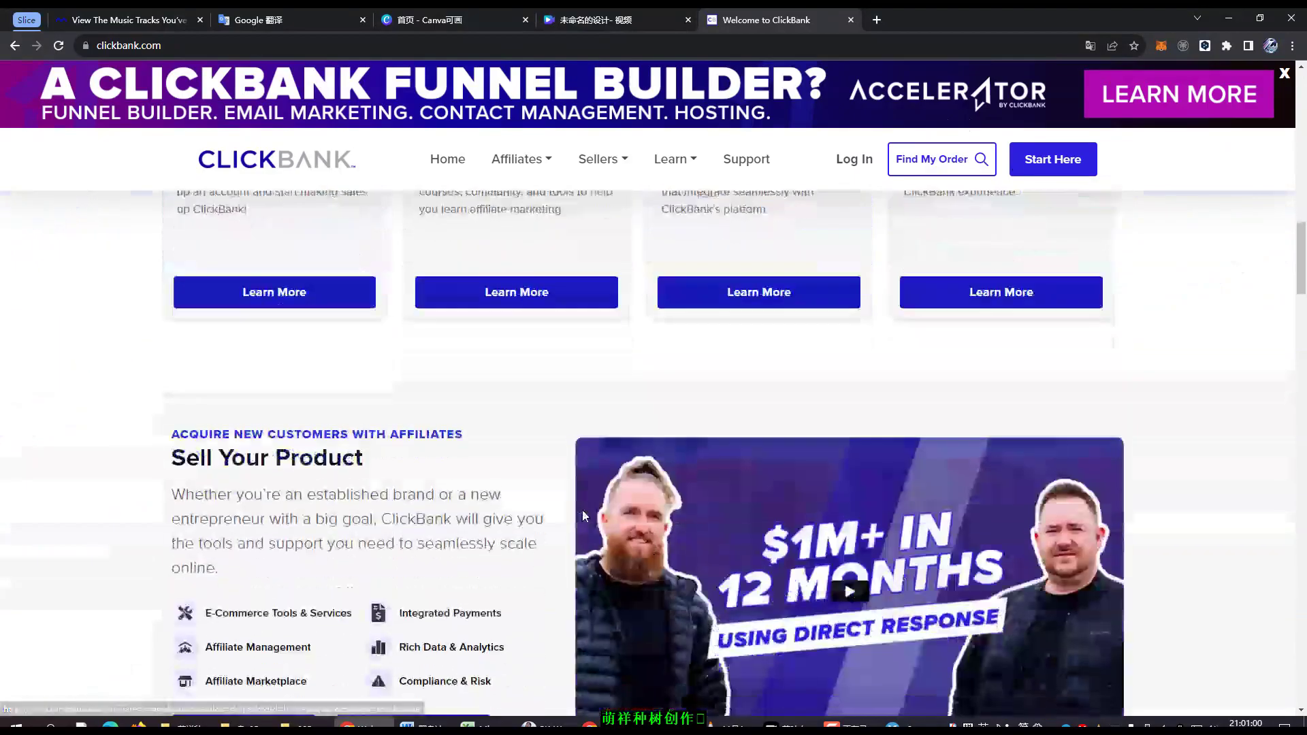
scroll(564, 497, "down", 3)
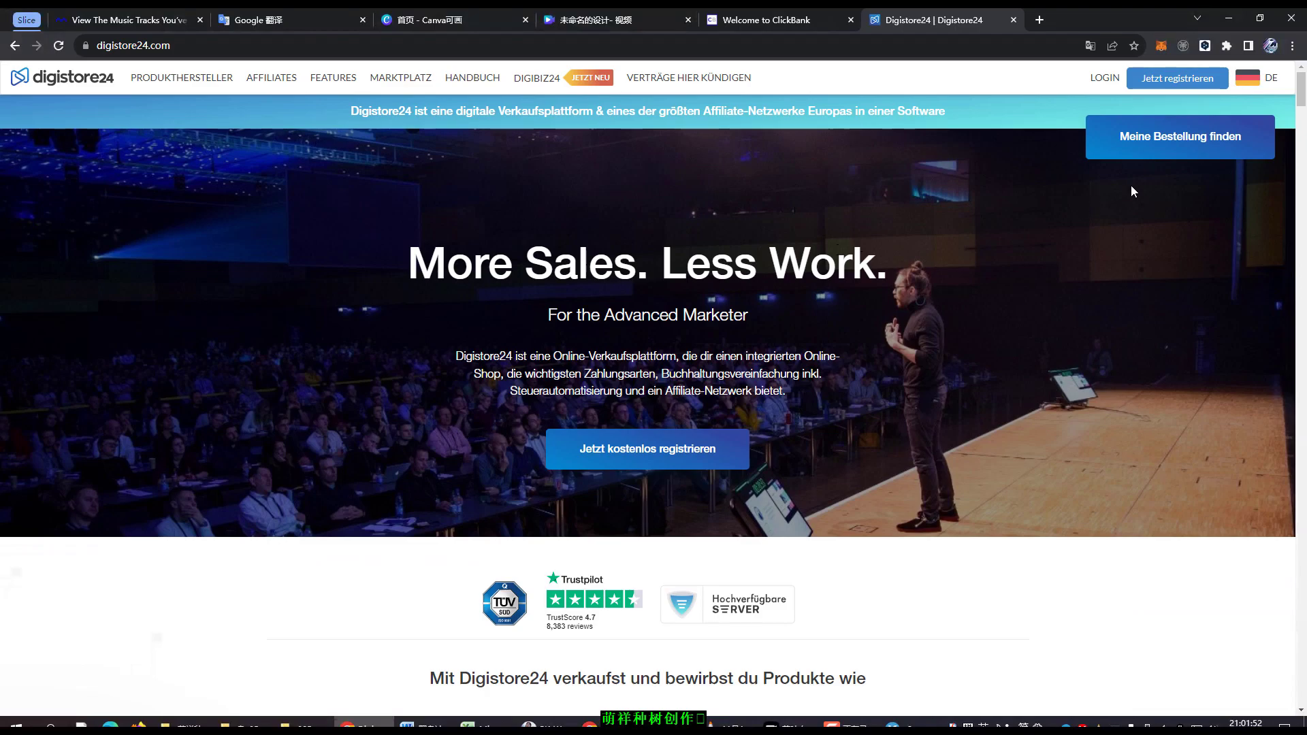
Change the Digistore24 website's language to English (EN).
mouse_move(1248, 77)
left_click(1258, 110)
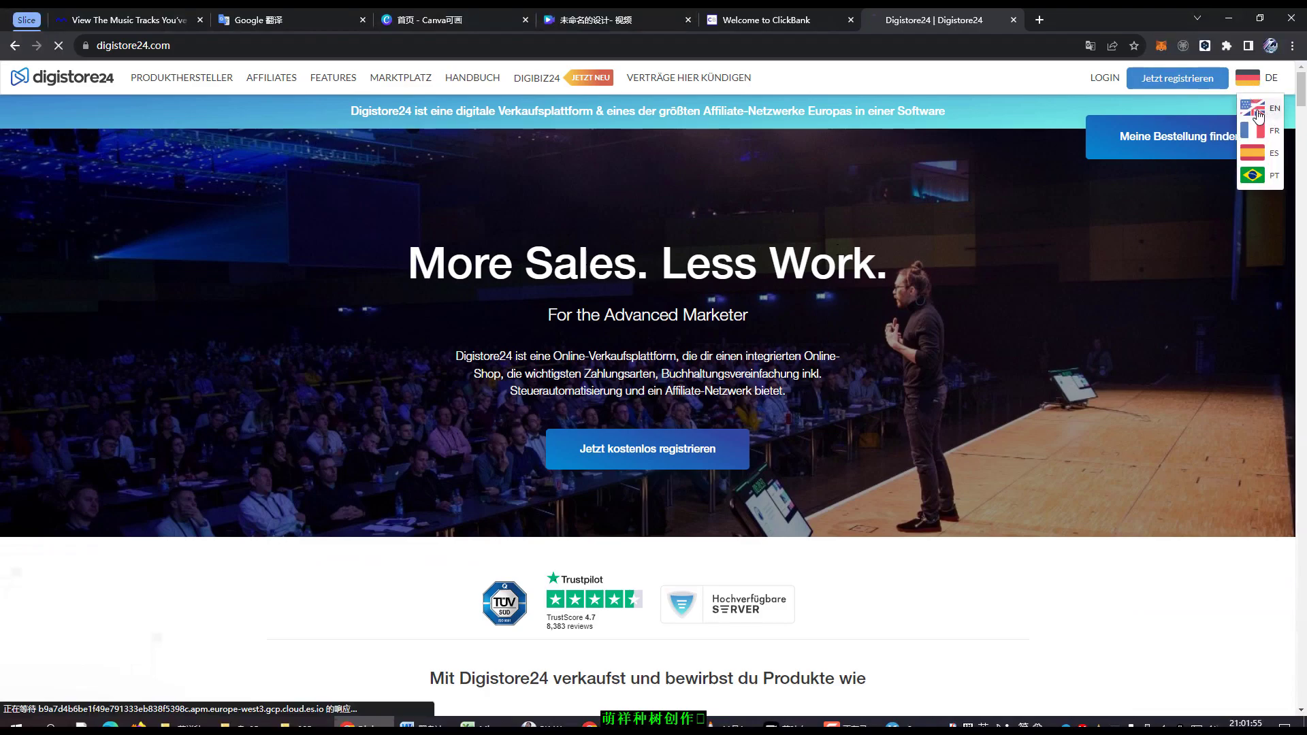